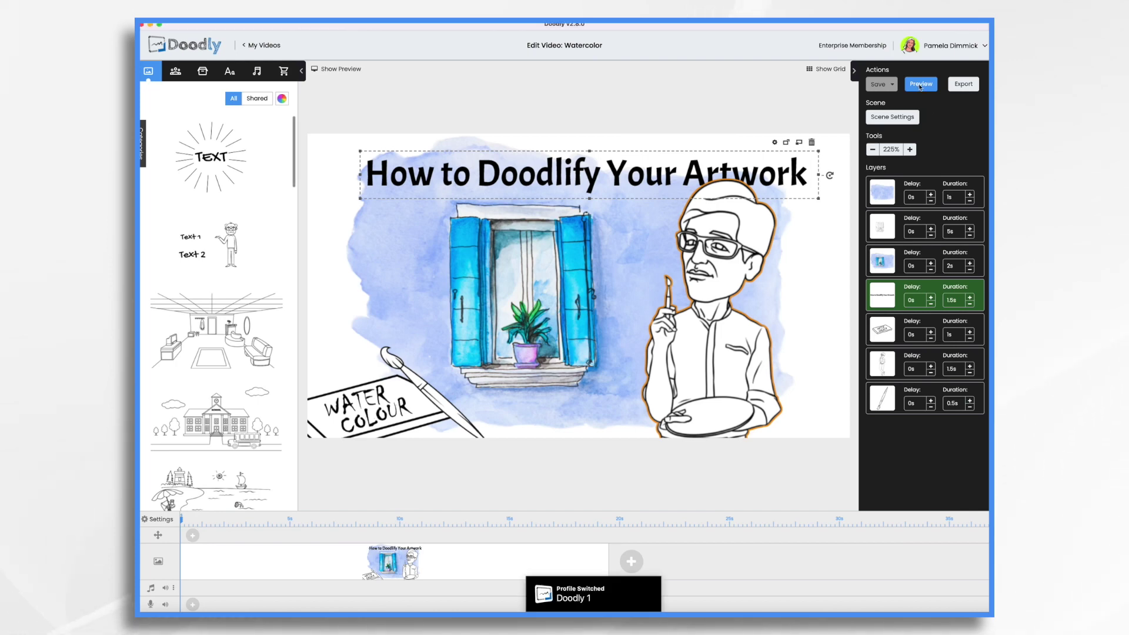
# - Preview the Watercolor scene, close the preview, and leave the editor for My Videos
pyautogui.click(921, 85)
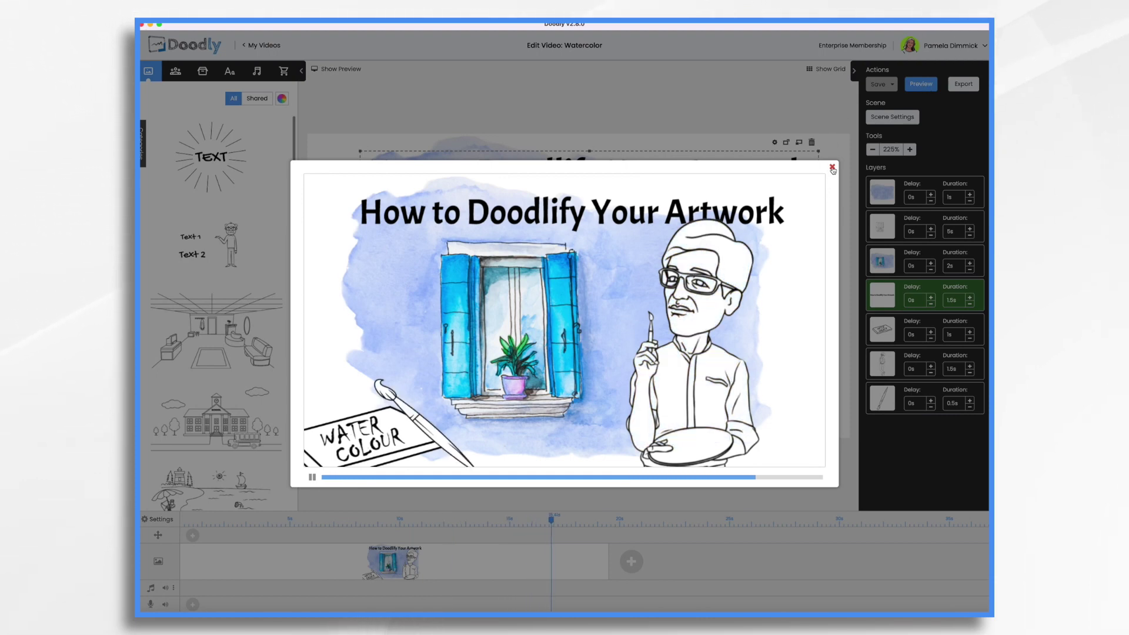
pyautogui.click(832, 169)
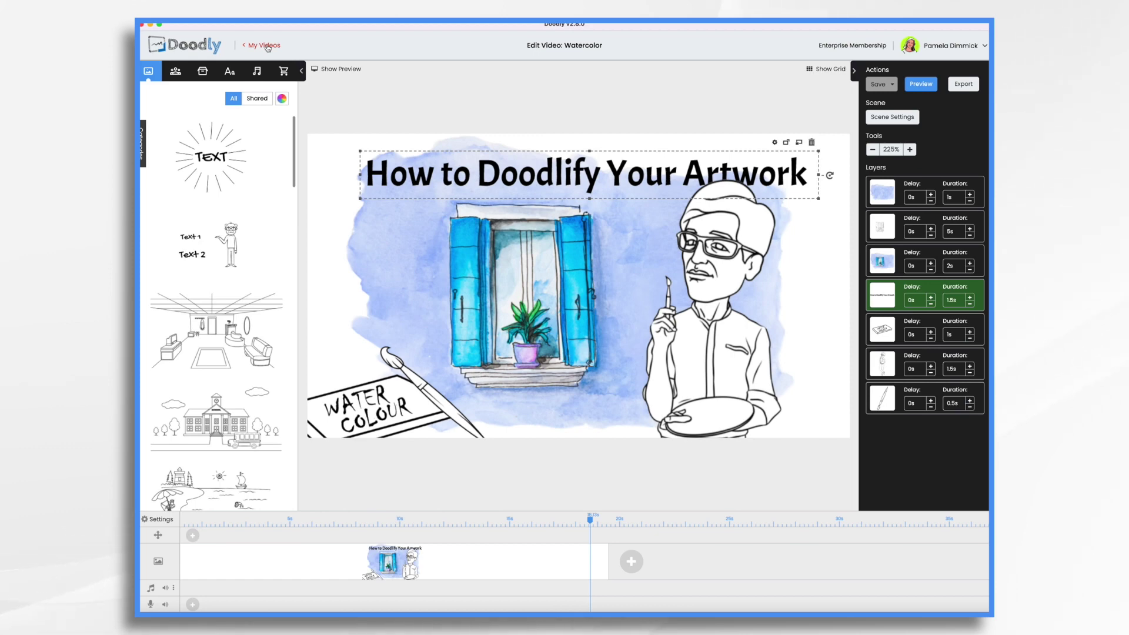
pyautogui.click(268, 47)
# - Create the whiteboard video Pink Watercolor at the Facebook & Instagram 1000×1000 preset
pyautogui.click(273, 118)
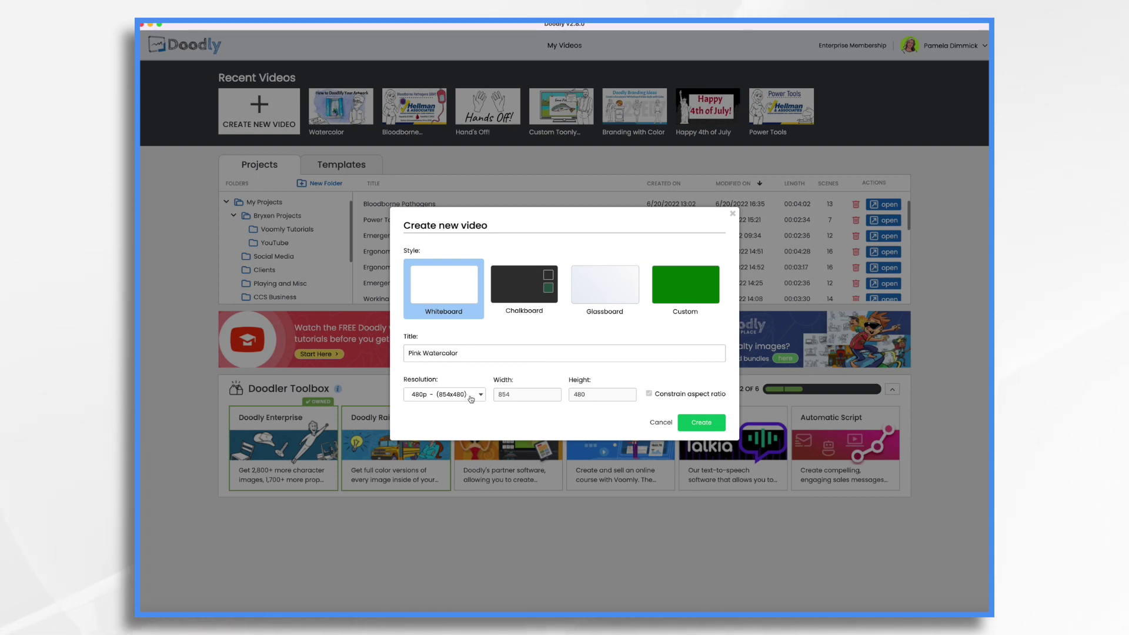
pyautogui.click(471, 398)
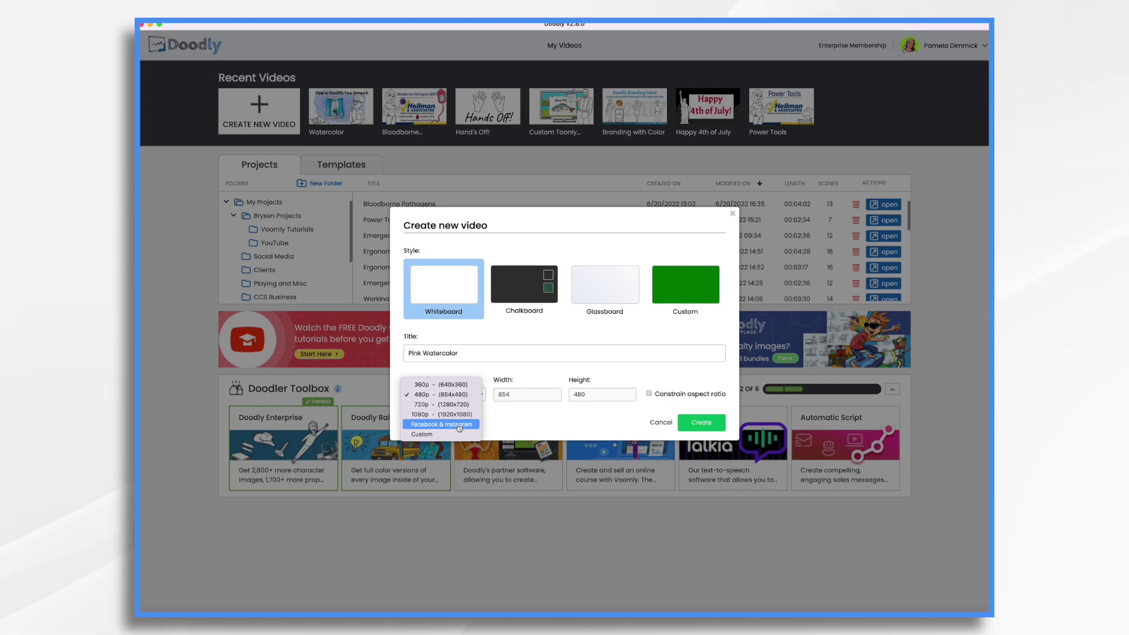
pyautogui.click(459, 424)
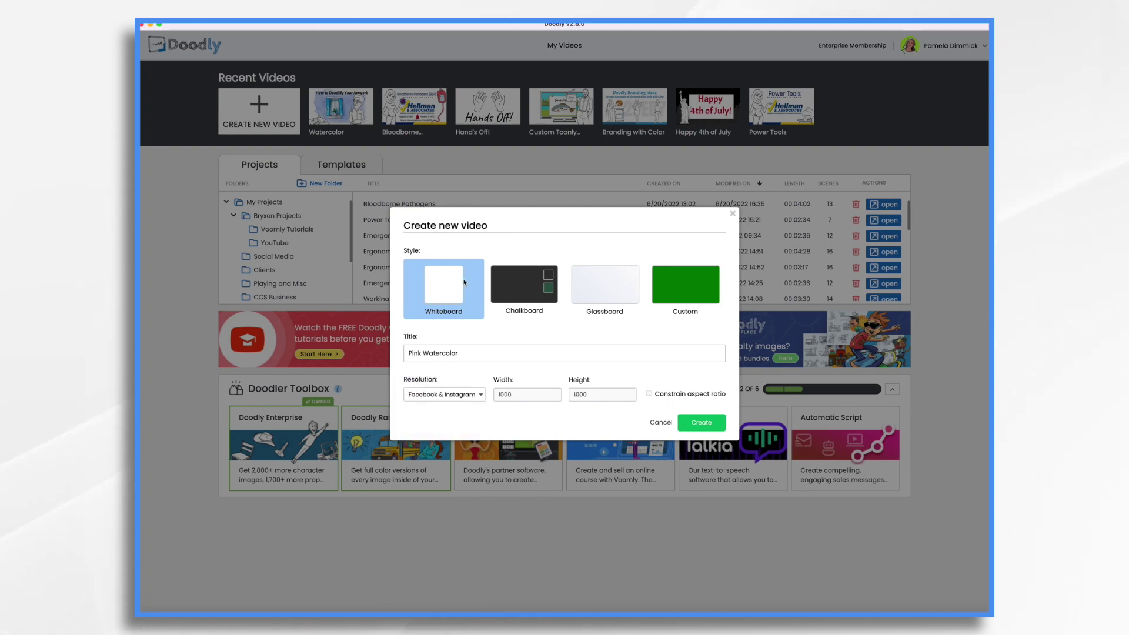
pyautogui.click(702, 423)
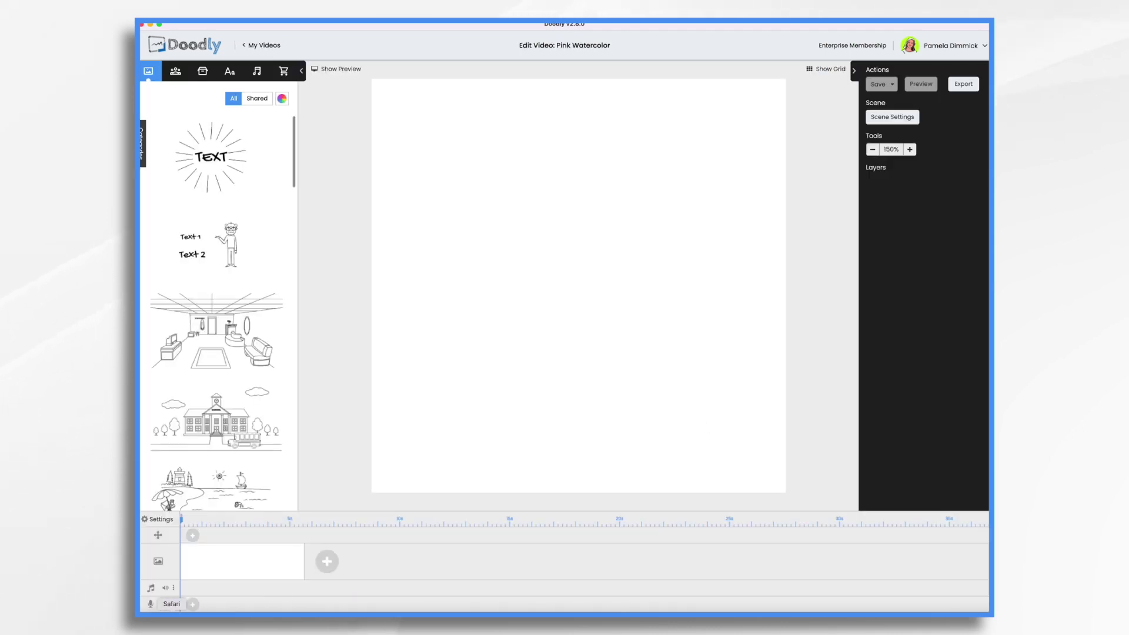
# - Pull up the window photo, preview the Watercolor scene's hand-drawn sketch, then go to the image editor
pyautogui.click(172, 610)
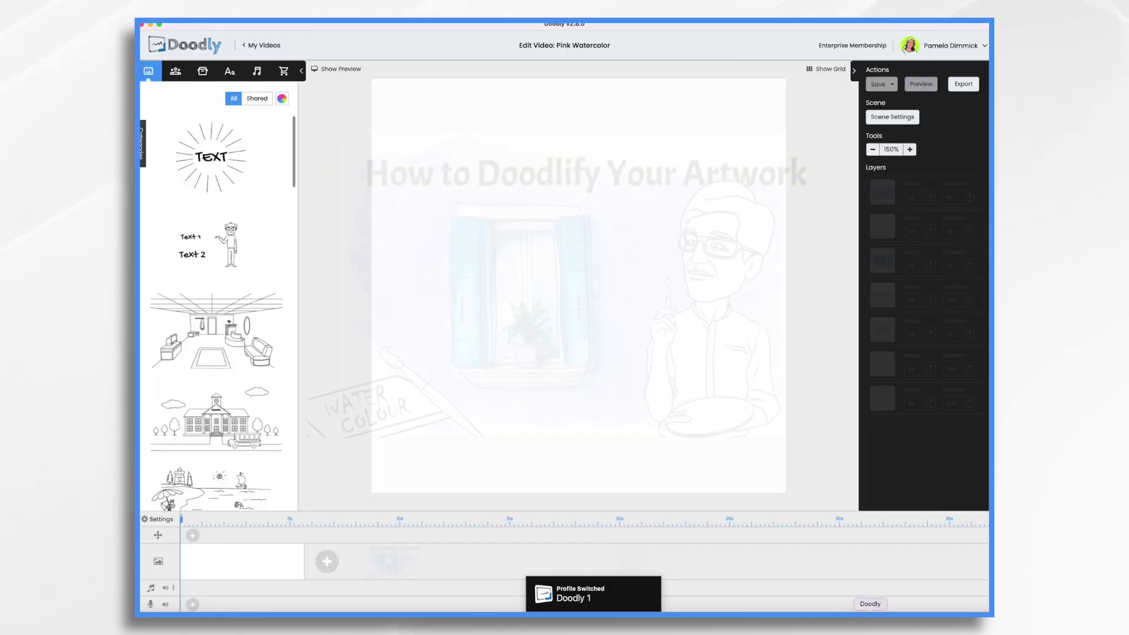
pyautogui.click(921, 84)
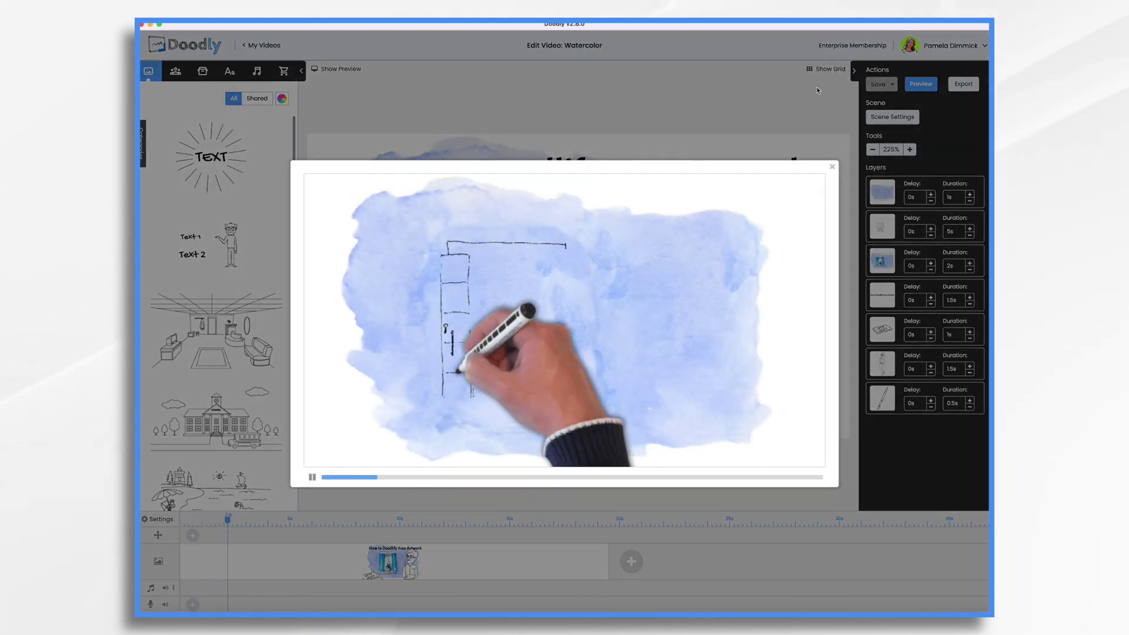
pyautogui.click(832, 169)
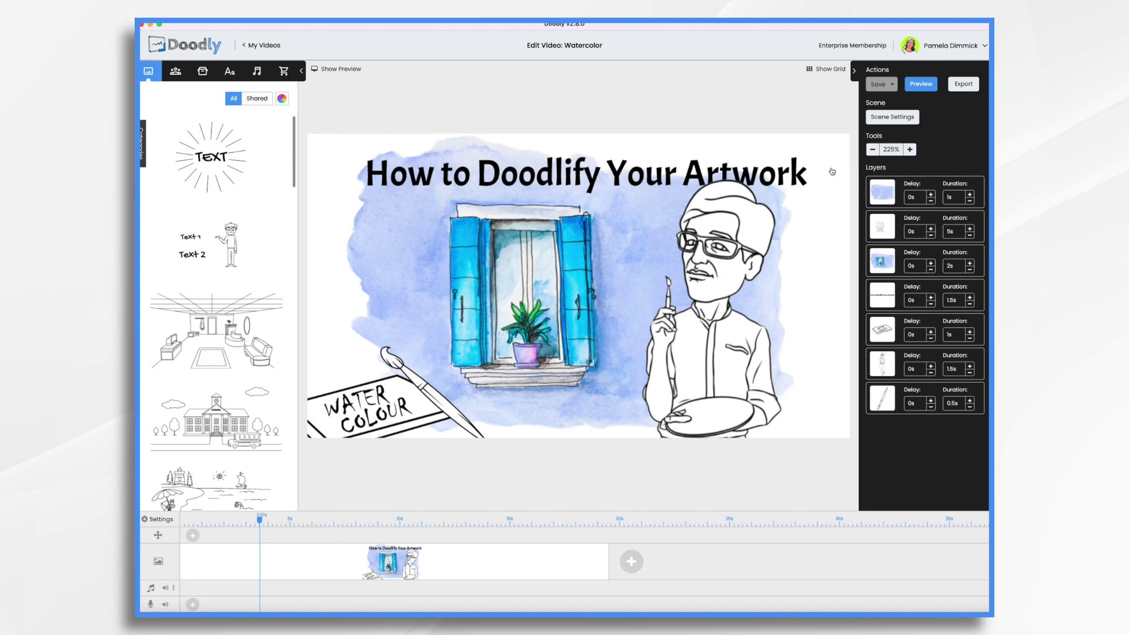
pyautogui.press('super+Tab')
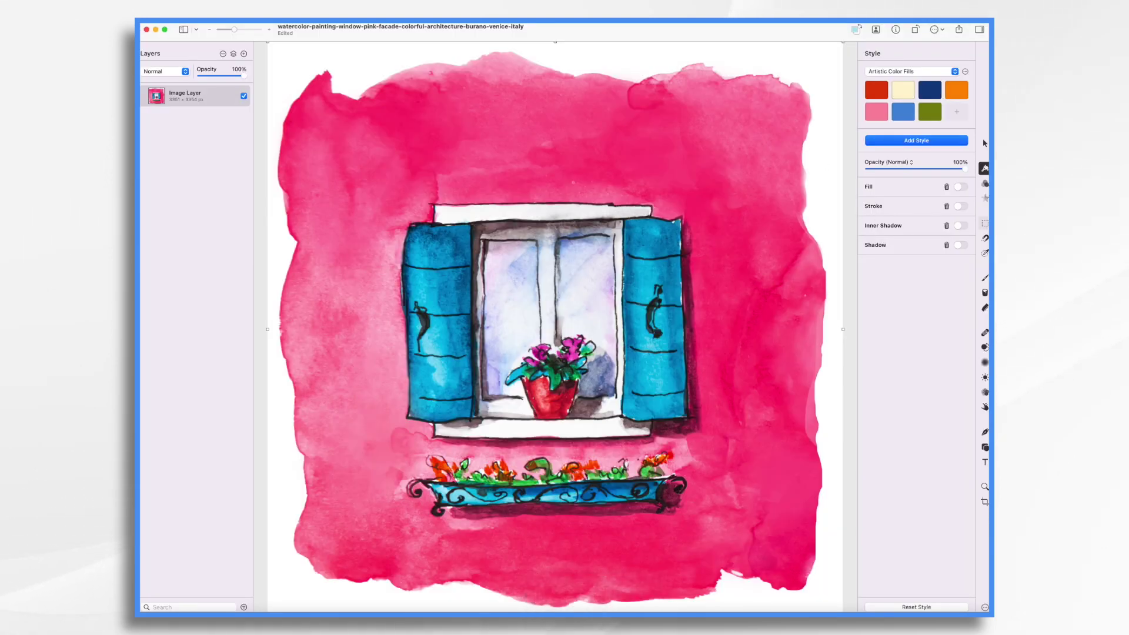
# - Erase a rectangular area around the window and flower box, then deselect
pyautogui.press('m')
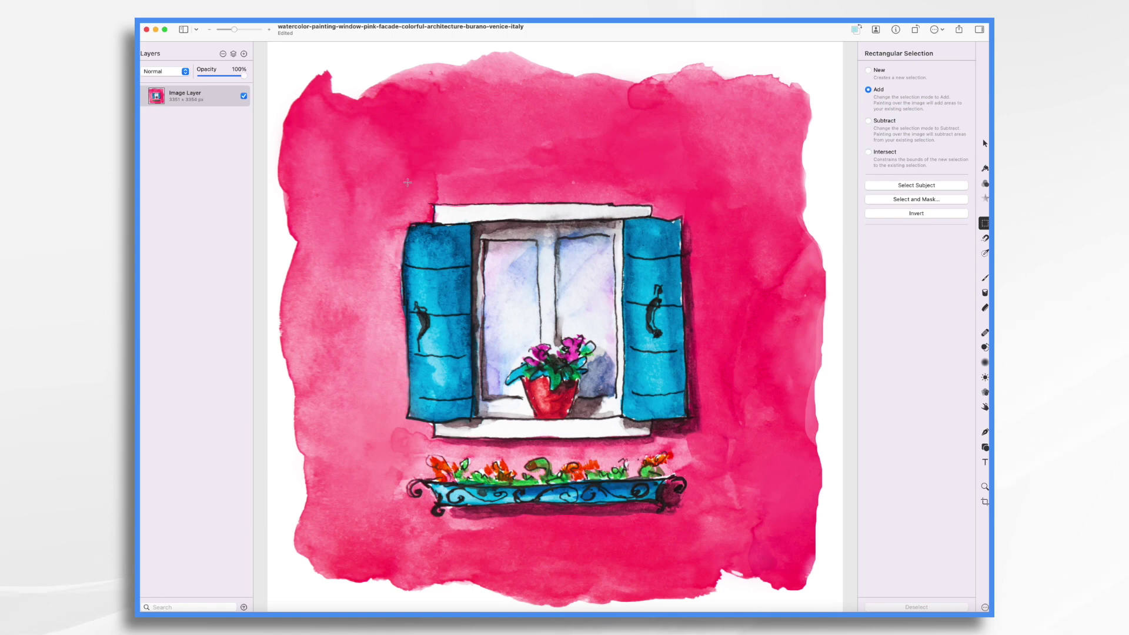
pyautogui.moveTo(387, 173); pyautogui.dragTo(699, 526)
pyautogui.press('Delete')
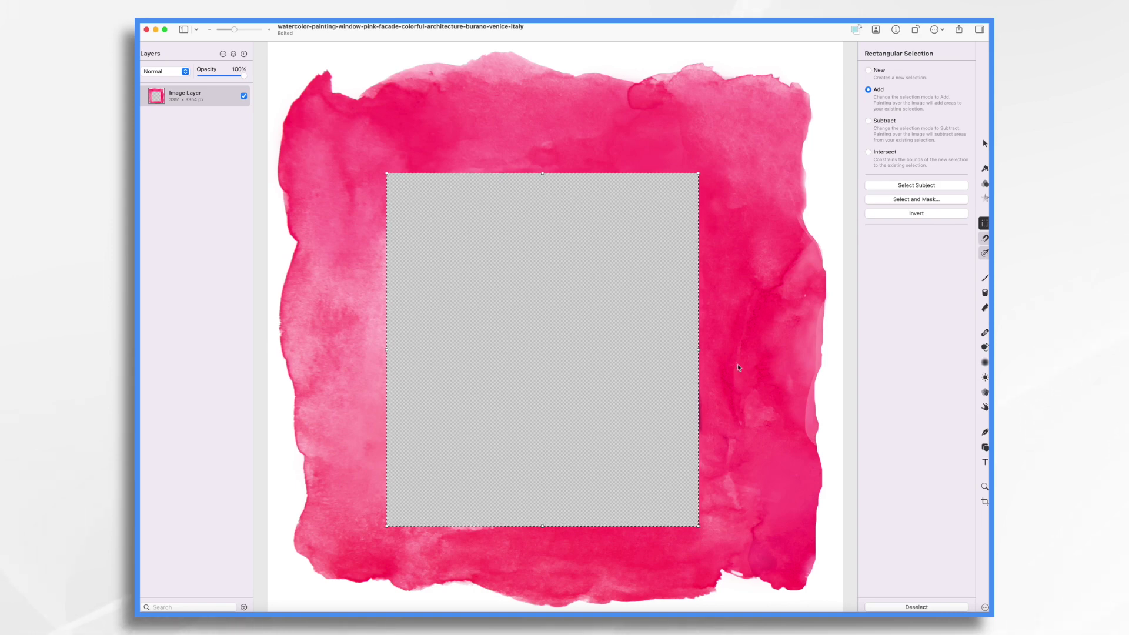
pyautogui.press('super+d')
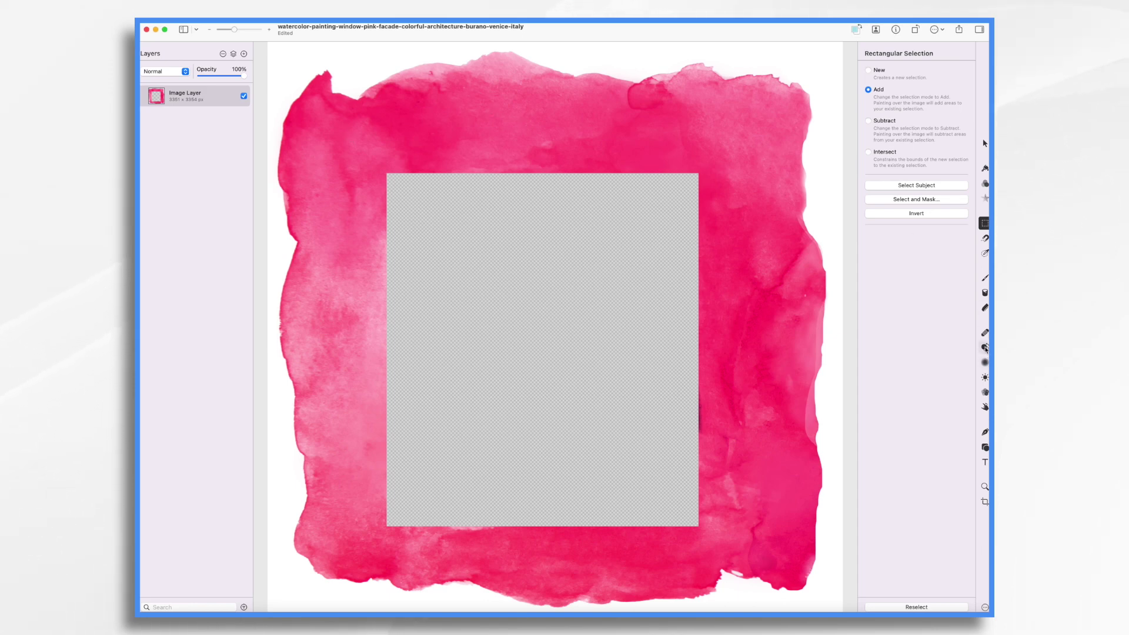
# - Clone pink wash from above over the square's top edge and top-left corner
pyautogui.click(985, 349)
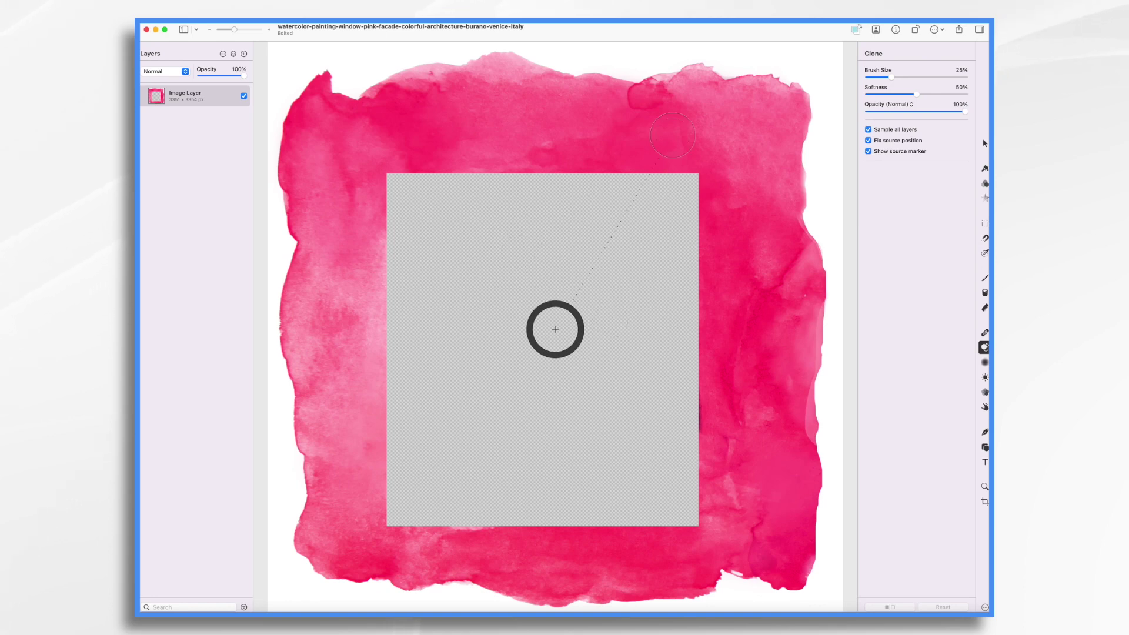
pyautogui.press('alt')
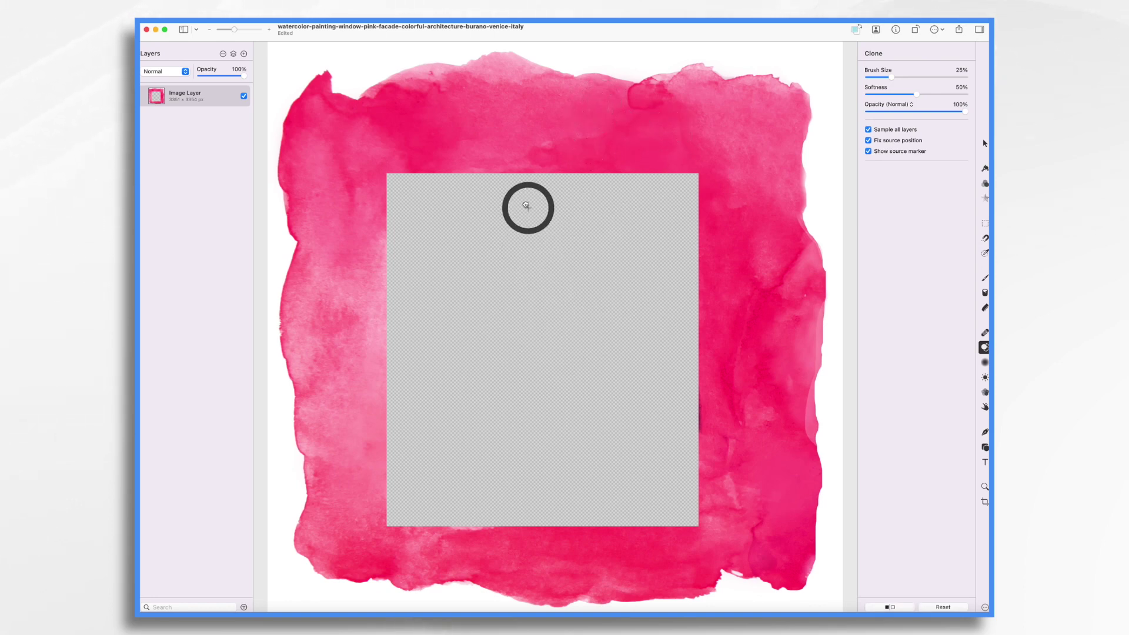
pyautogui.moveTo(488, 123); pyautogui.dragTo(781, 122)
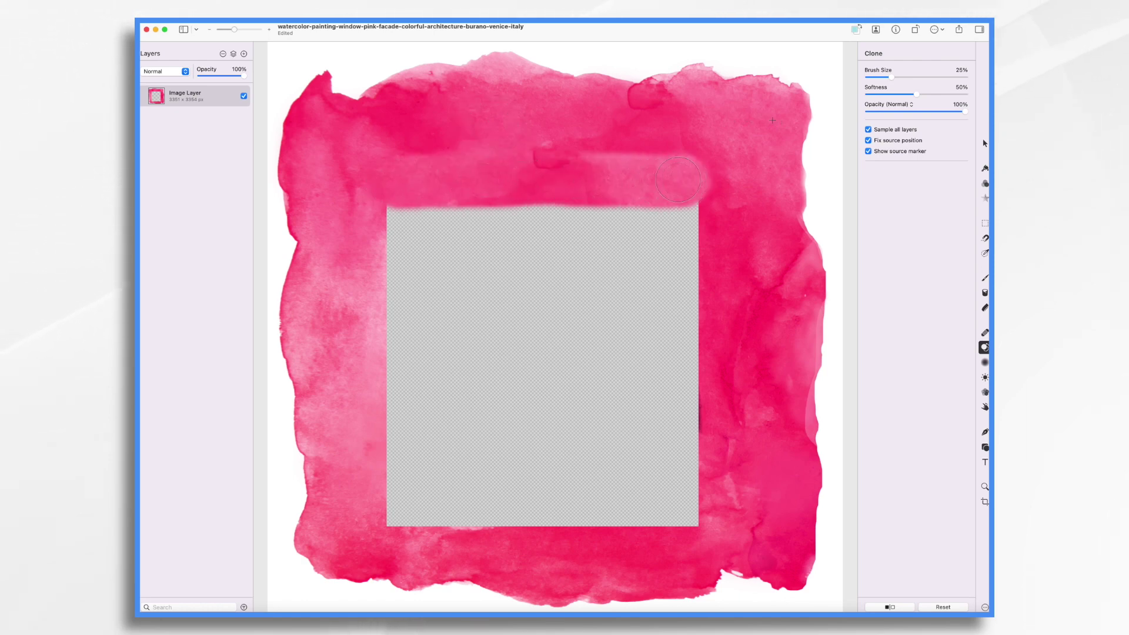
pyautogui.keyDown('alt'); pyautogui.click(487, 121); pyautogui.keyUp('alt')
pyautogui.moveTo(394, 205)
pyautogui.mouseDown()
pyautogui.moveTo(437, 212)
pyautogui.moveTo(376, 230)
pyautogui.moveTo(420, 253)
pyautogui.mouseUp()
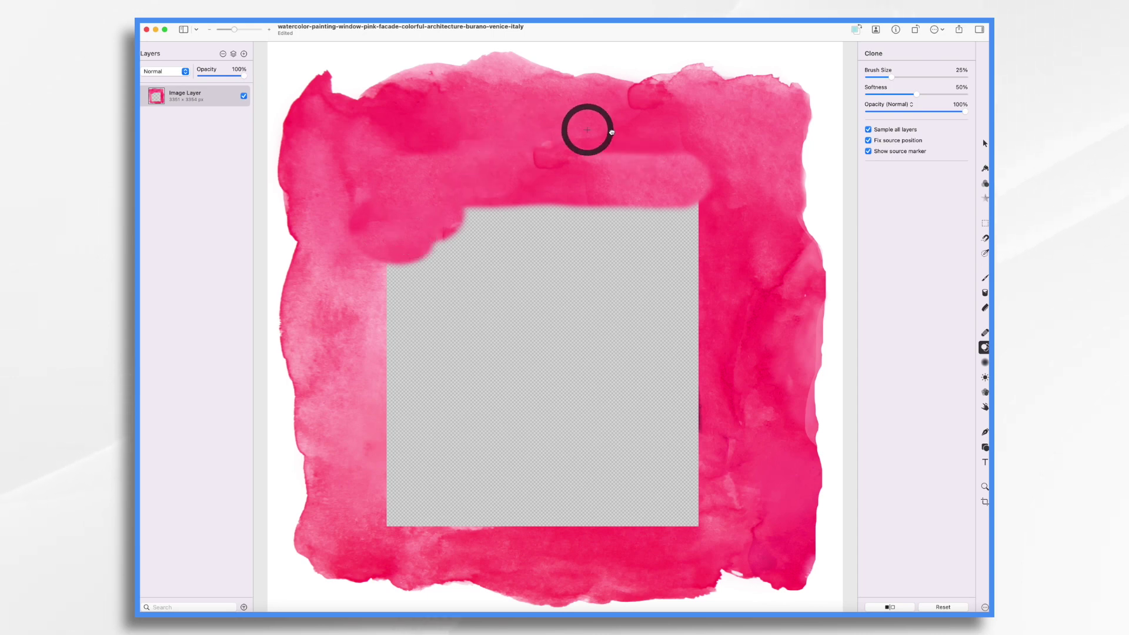
pyautogui.moveTo(722, 147); pyautogui.dragTo(600, 139)
pyautogui.moveTo(564, 217)
pyautogui.mouseDown()
pyautogui.moveTo(706, 235)
pyautogui.moveTo(679, 288)
pyautogui.mouseUp()
# - Clone pink from the left and right bands to cover the square's sides and remaining top
pyautogui.keyDown('alt'); pyautogui.click(347, 213); pyautogui.keyUp('alt')
pyautogui.moveTo(553, 253)
pyautogui.mouseDown()
pyautogui.moveTo(394, 312)
pyautogui.moveTo(412, 529)
pyautogui.mouseUp()
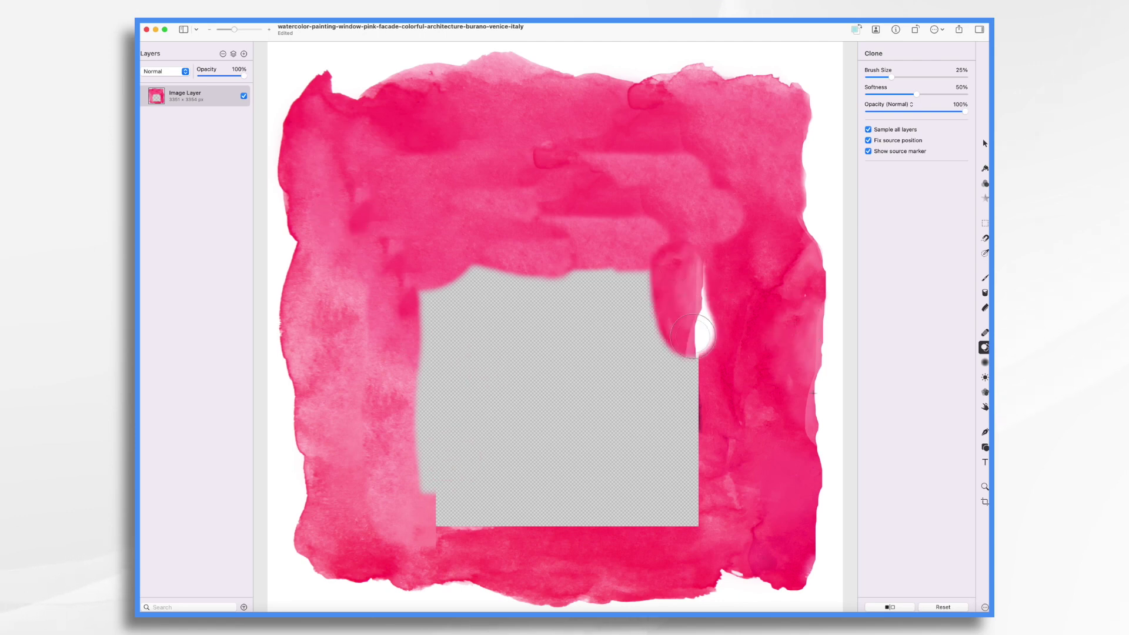
pyautogui.keyDown('alt'); pyautogui.click(797, 320); pyautogui.keyUp('alt')
pyautogui.moveTo(676, 282)
pyautogui.mouseDown()
pyautogui.moveTo(676, 506)
pyautogui.moveTo(666, 377)
pyautogui.mouseUp()
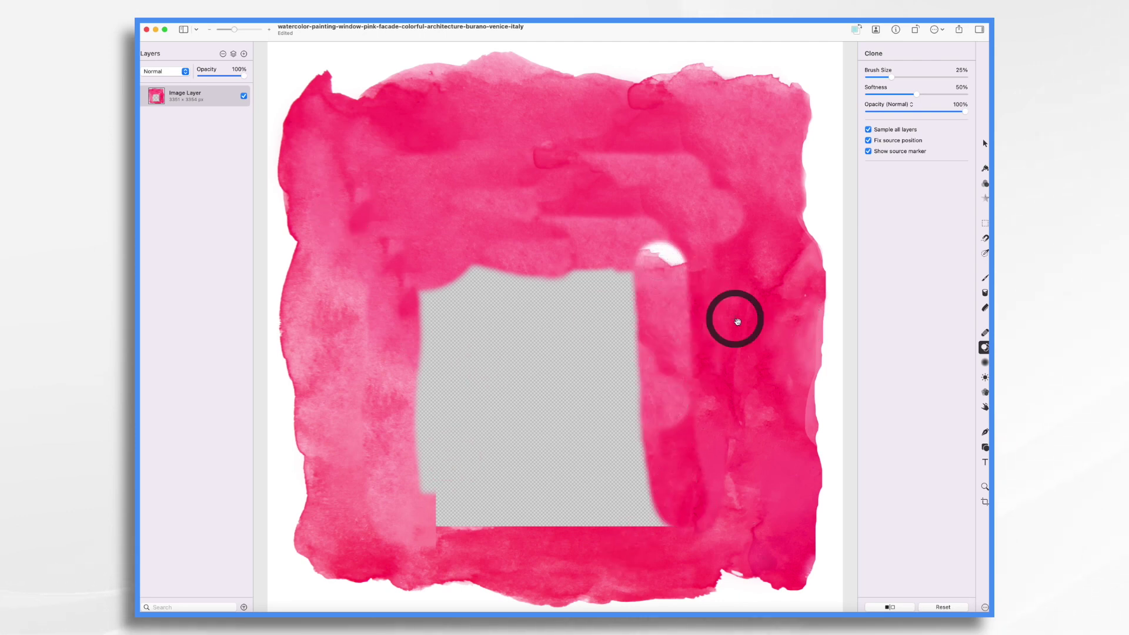
pyautogui.keyDown('alt'); pyautogui.click(731, 320); pyautogui.keyUp('alt')
pyautogui.moveTo(634, 220)
pyautogui.mouseDown()
pyautogui.moveTo(653, 288)
pyautogui.moveTo(494, 282)
pyautogui.moveTo(458, 323)
pyautogui.moveTo(643, 197)
pyautogui.moveTo(613, 368)
pyautogui.mouseUp()
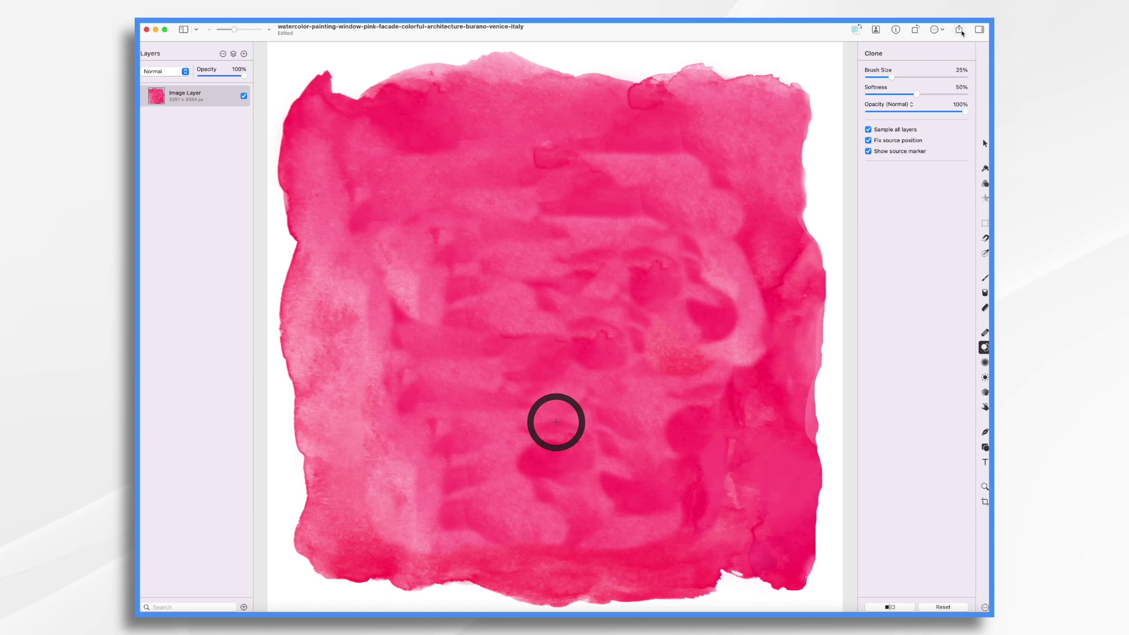
# - Quick-export the plain wash as PNG 'pink watercolor b' and bring the browser back
pyautogui.click(959, 30)
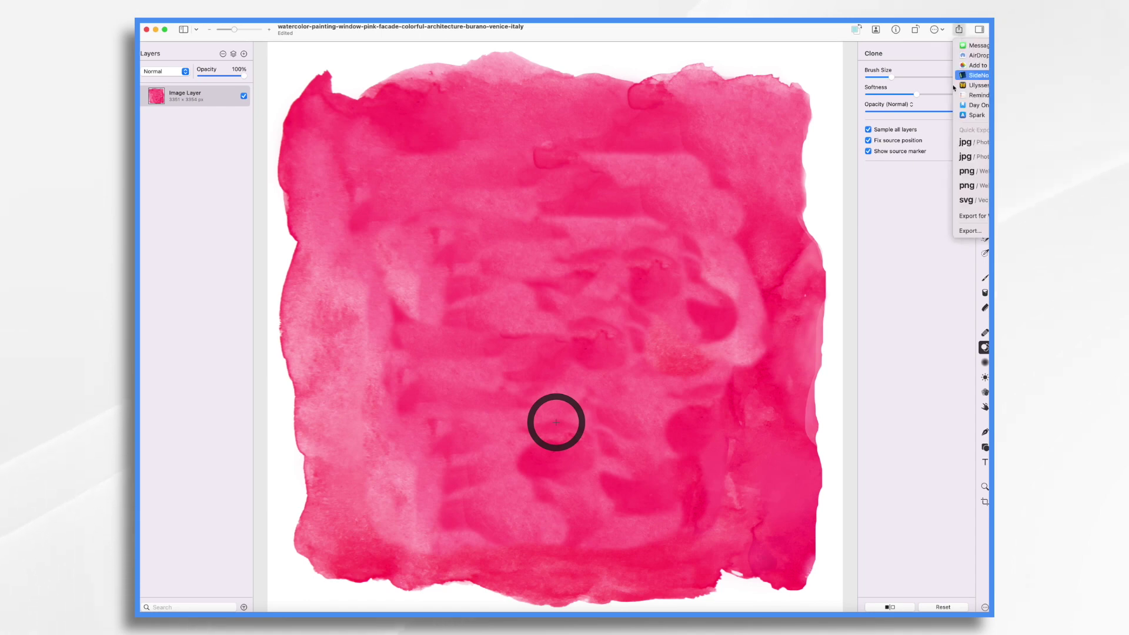
pyautogui.click(970, 171)
pyautogui.write('pink watercolor background')
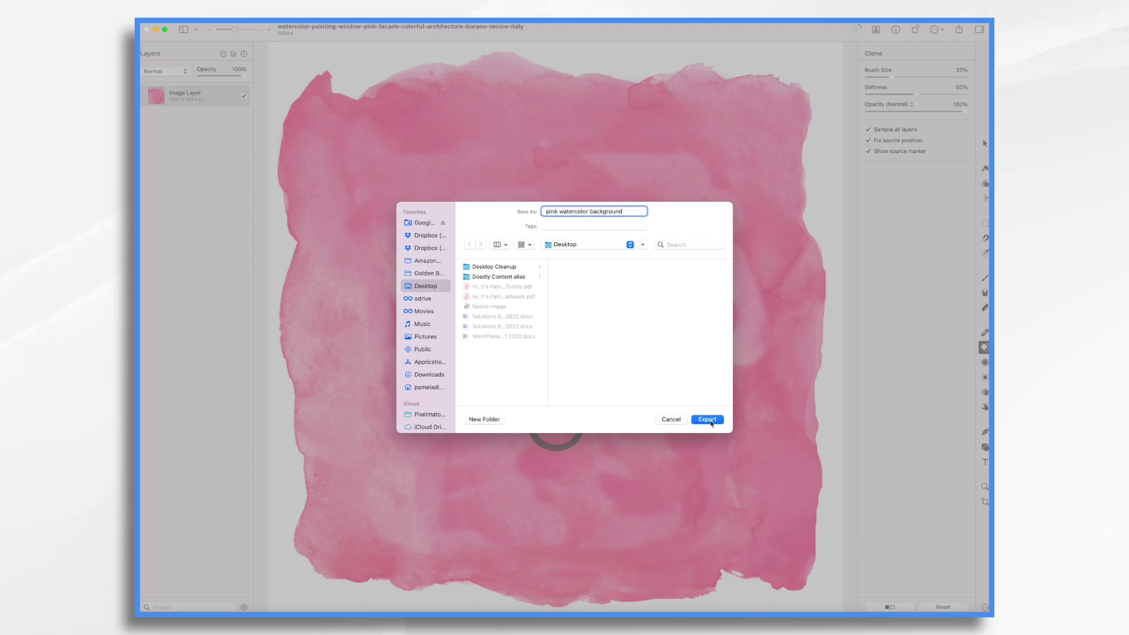
pyautogui.click(711, 421)
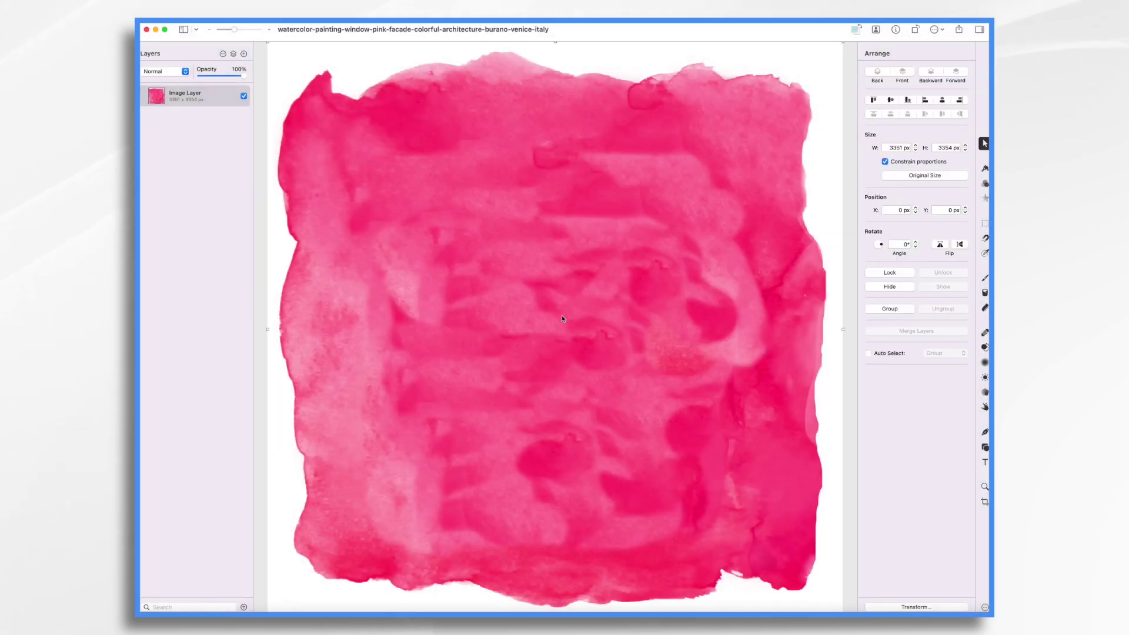
pyautogui.click(172, 617)
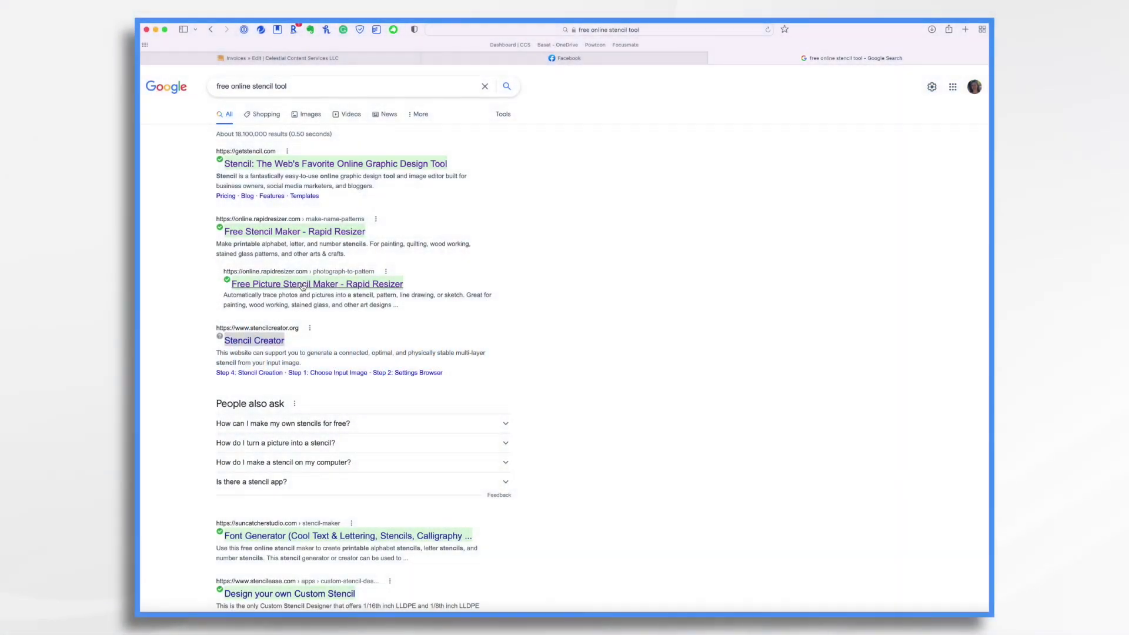
# - Open the 'Free Picture Stencil Maker - Rapid Resizer' search result
pyautogui.click(304, 284)
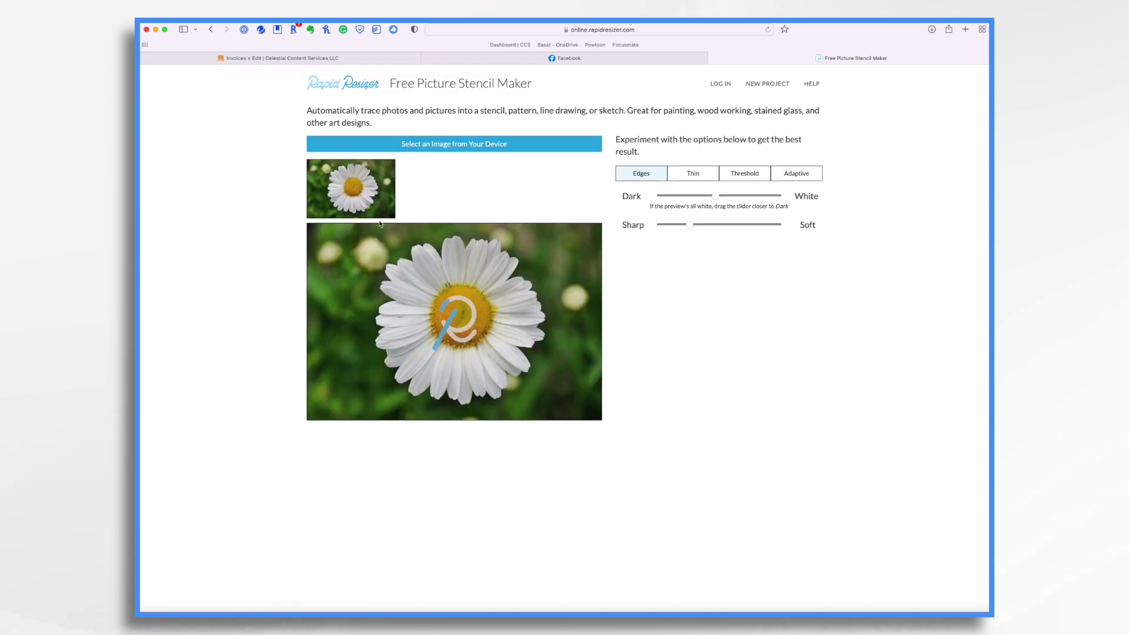
# - Load the pink window painting, lighten the lines, and try Thin, Threshold, then Adaptive styles
pyautogui.click(478, 144)
pyautogui.click(698, 406)
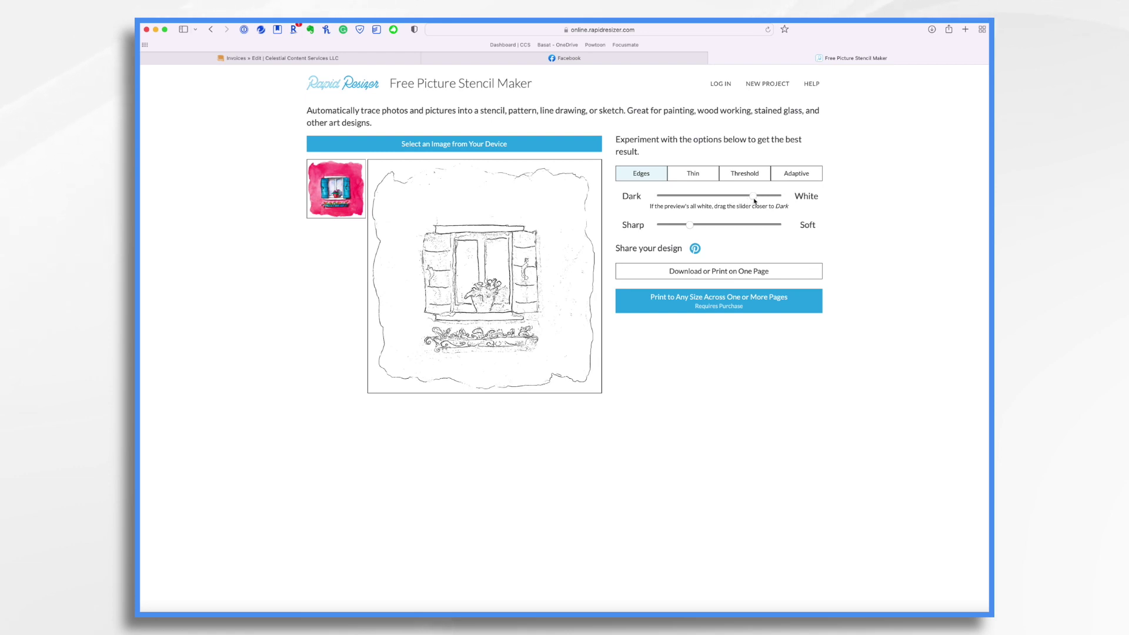
pyautogui.moveTo(756, 201); pyautogui.dragTo(744, 200)
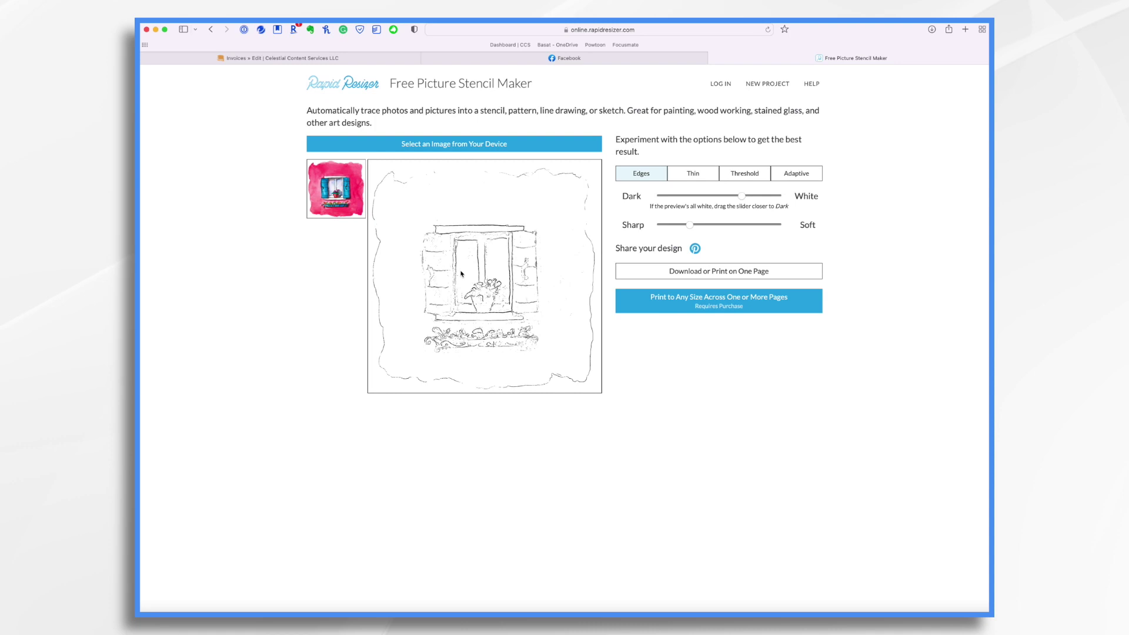
pyautogui.click(688, 175)
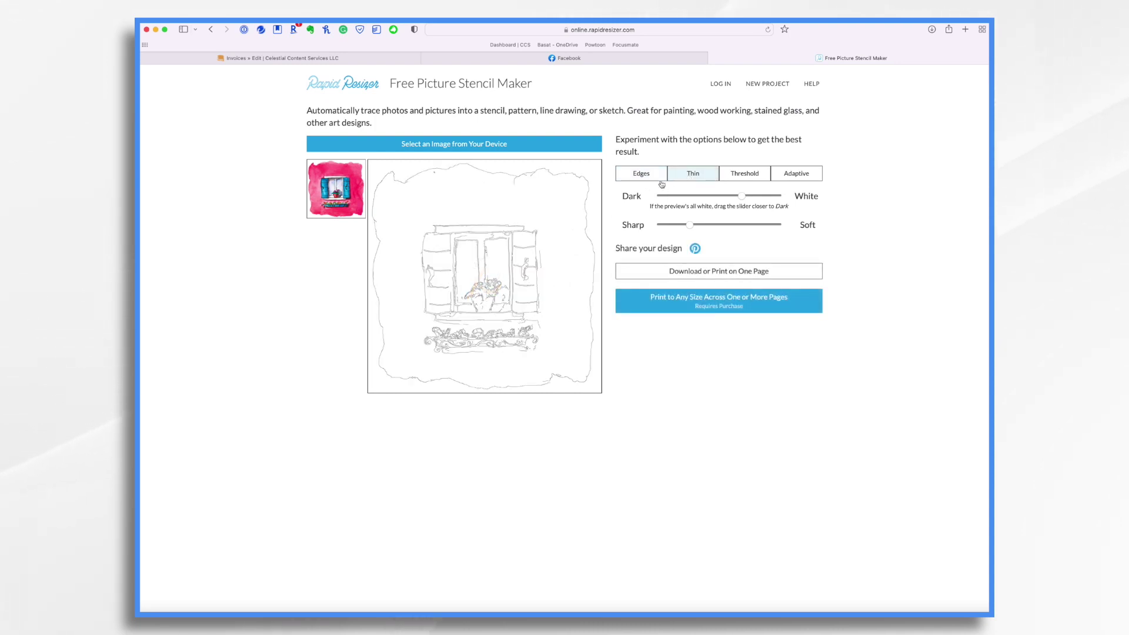
pyautogui.click(742, 173)
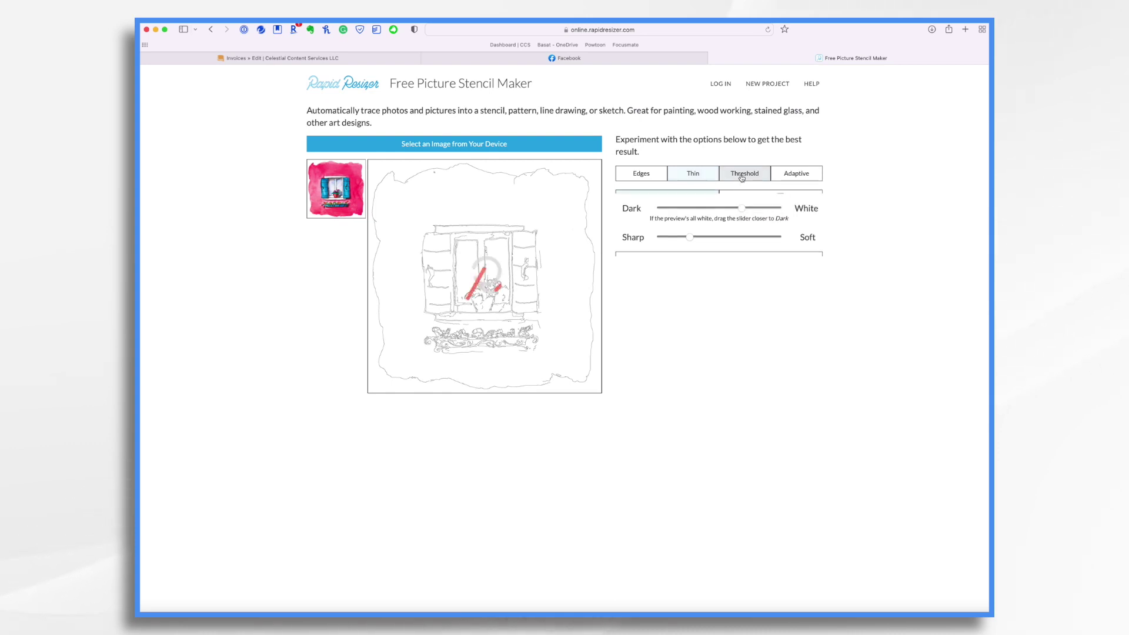
pyautogui.click(796, 174)
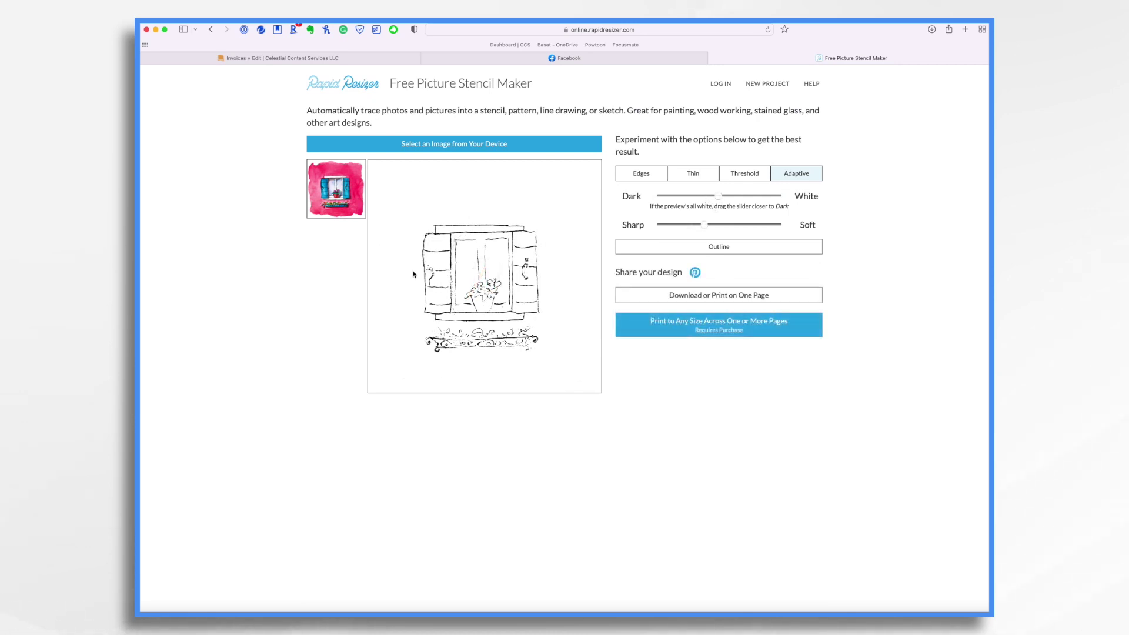
# - Save the traced stencil to the computer and open Design.png from Downloads in Preview
pyautogui.click(722, 299)
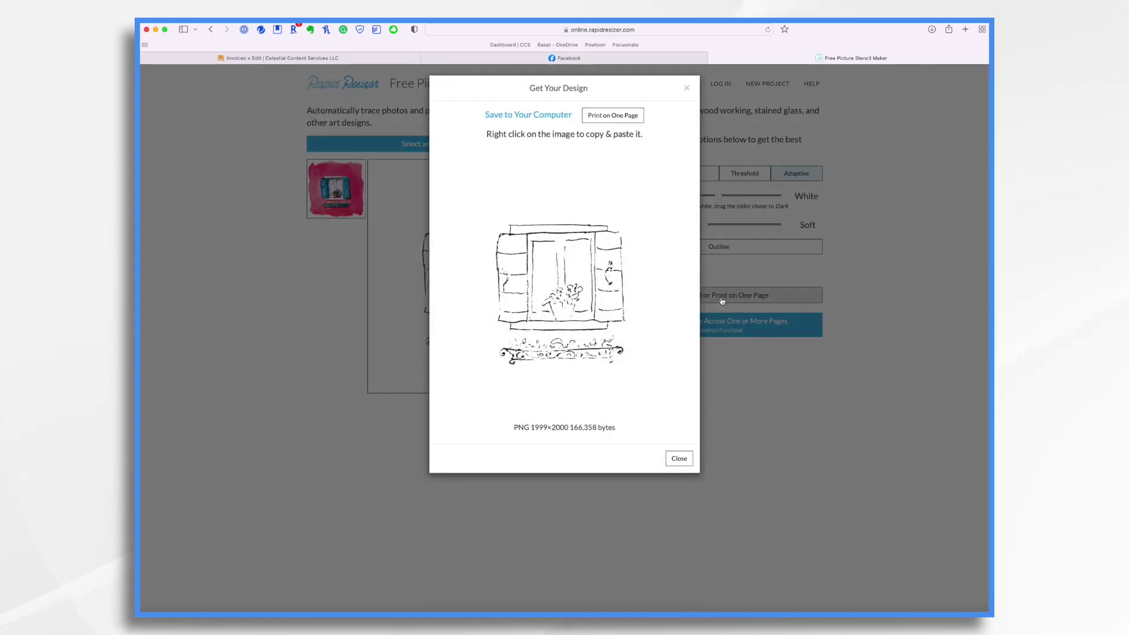
pyautogui.click(533, 116)
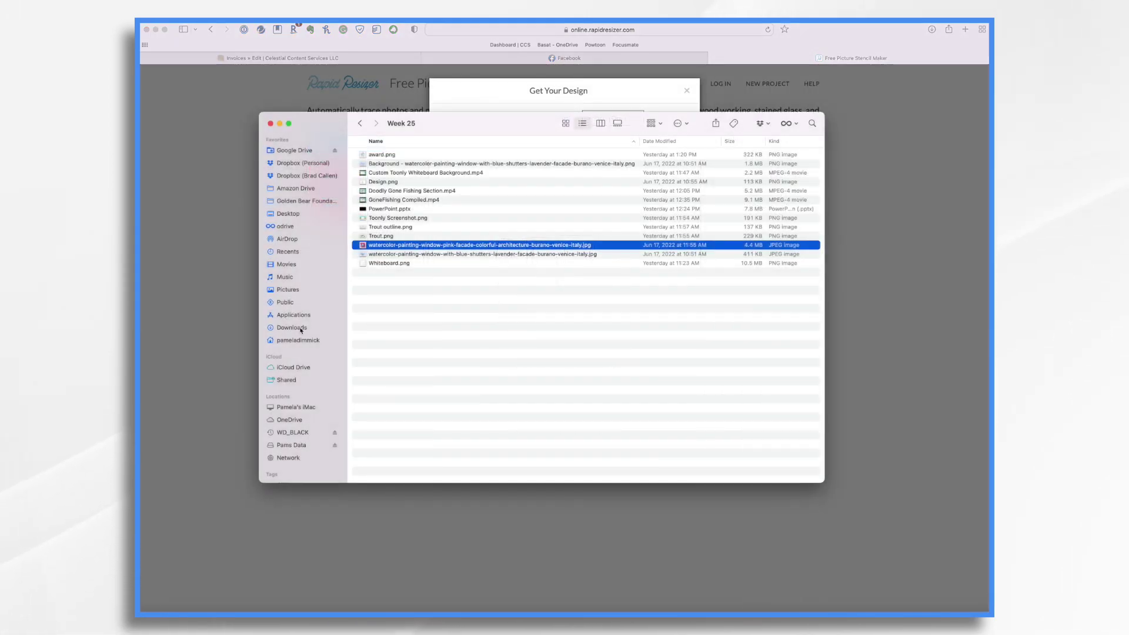
pyautogui.click(292, 328)
pyautogui.doubleClick(388, 155)
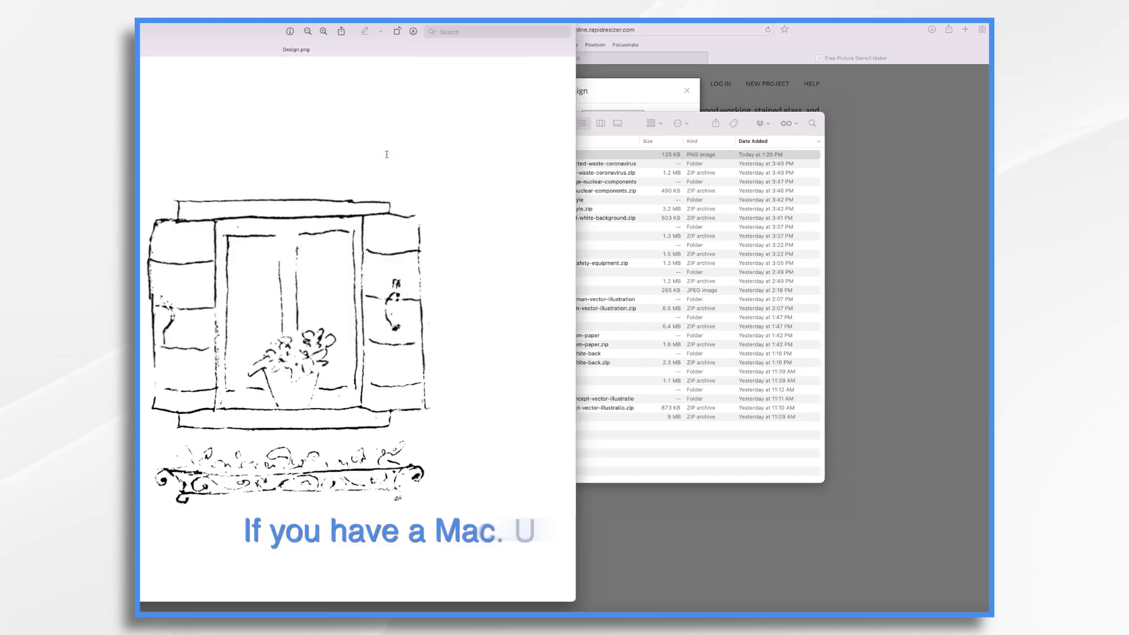
pyautogui.moveTo(213, 38); pyautogui.dragTo(372, 27)
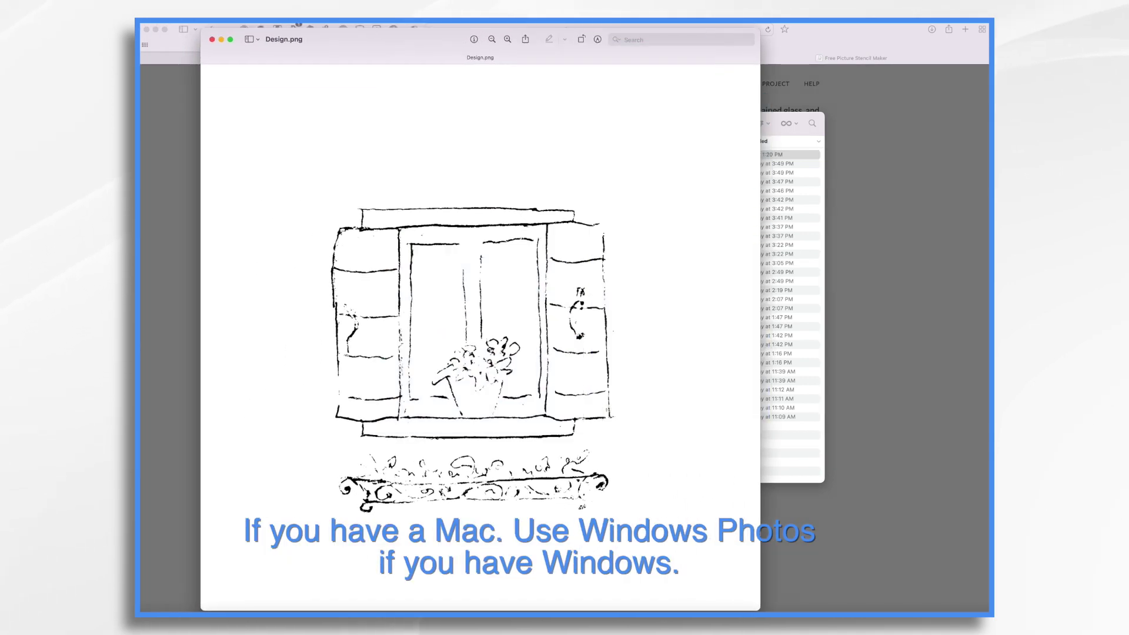
# - Resize Design.png to a width of 1080 pixels with Adjust Size
pyautogui.click(154, 20)
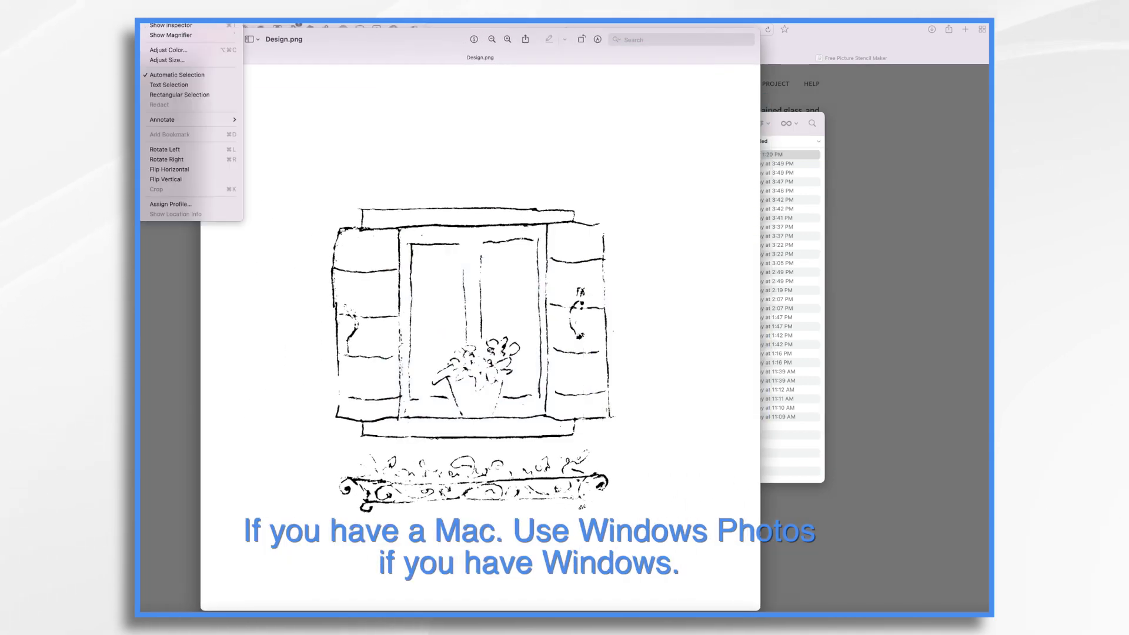
pyautogui.click(165, 60)
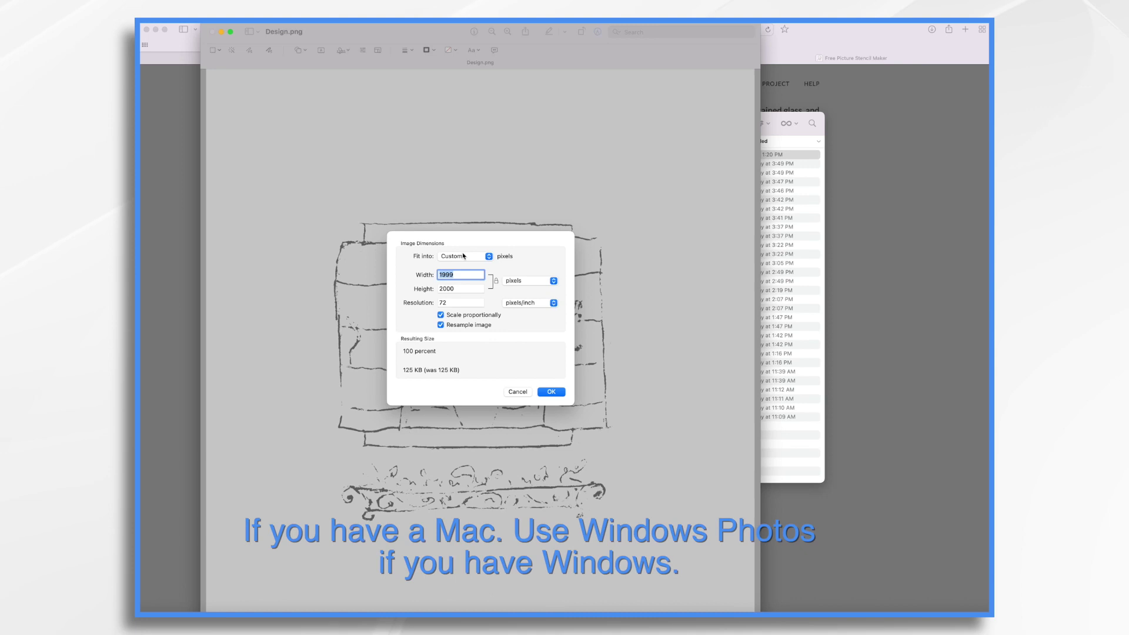
pyautogui.write('1080')
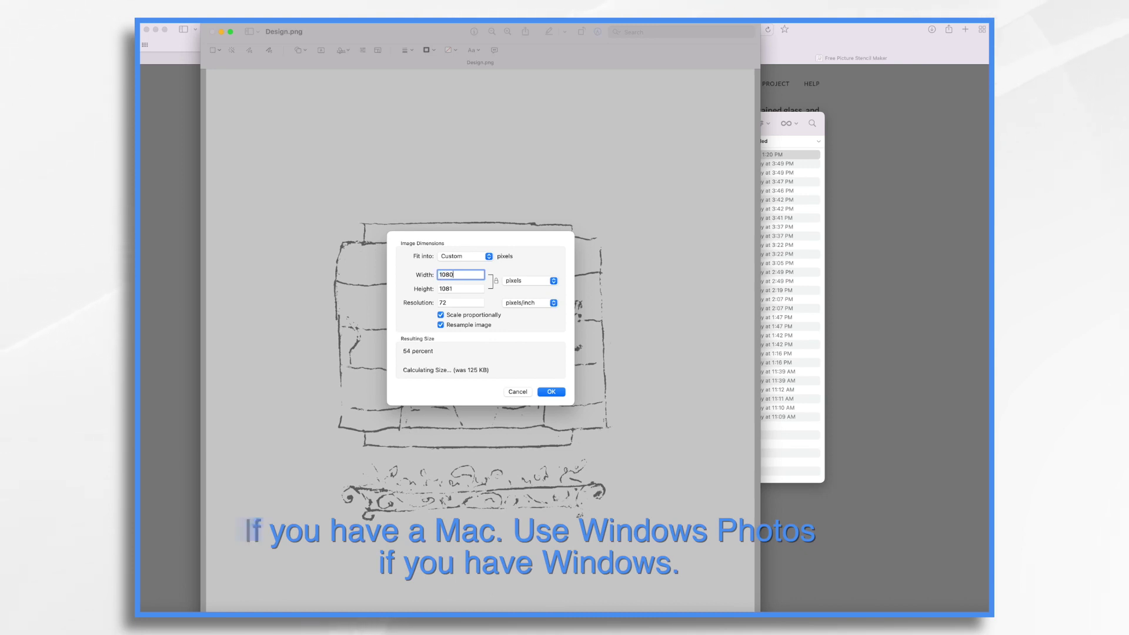
pyautogui.click(552, 392)
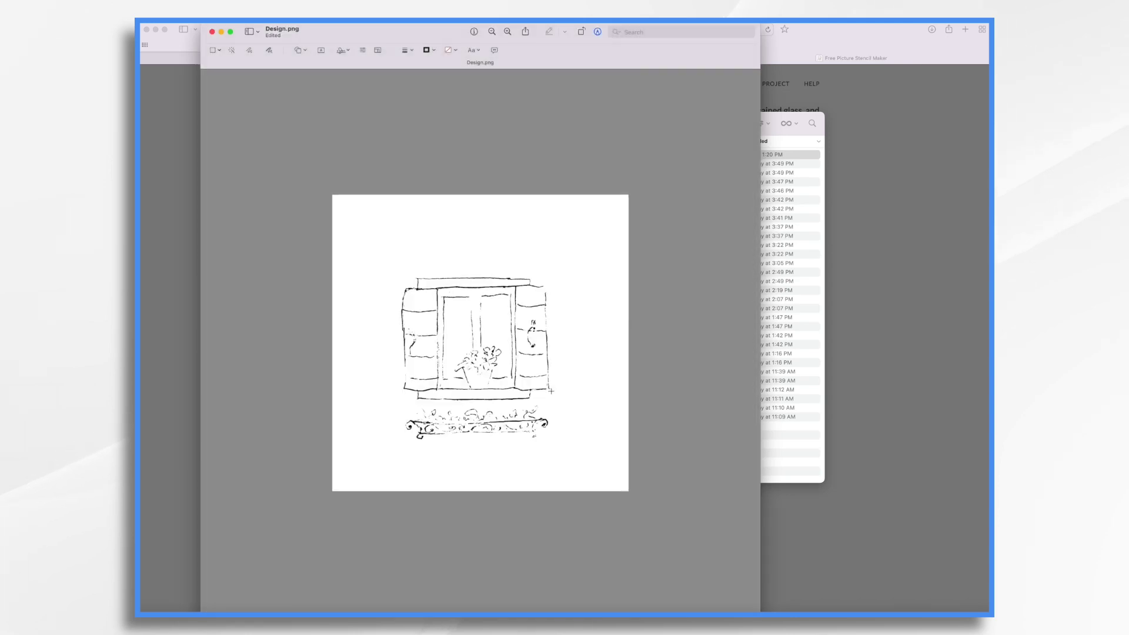
# - Close the resized image and rename Design.png to 'Pink Watercolor Window Only'
pyautogui.click(213, 33)
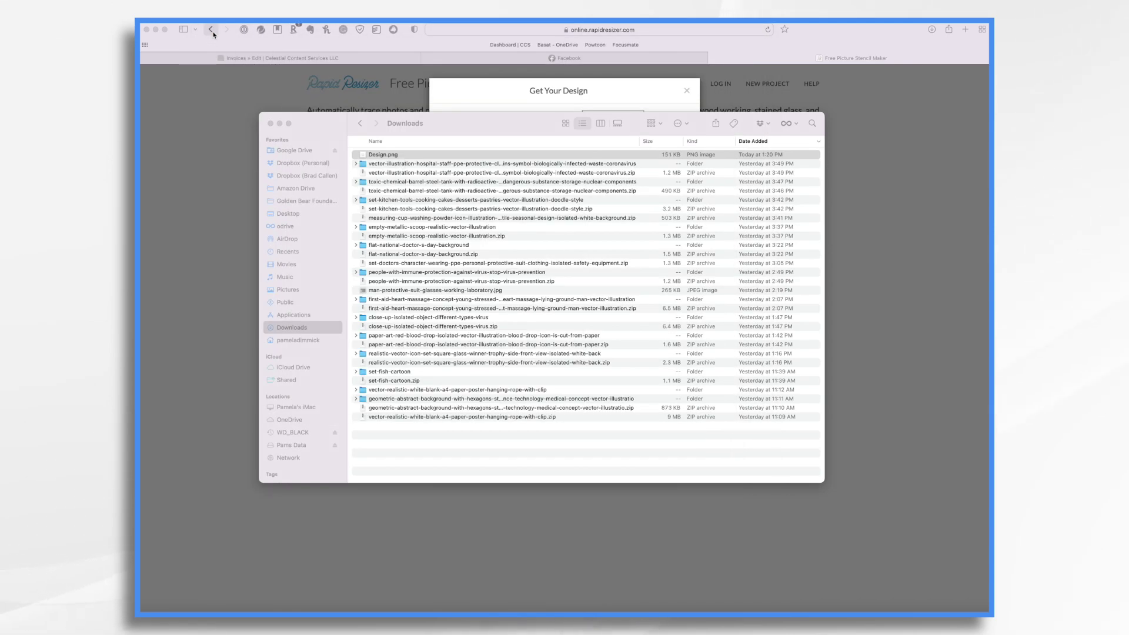
pyautogui.rightClick(386, 156)
pyautogui.click(406, 214)
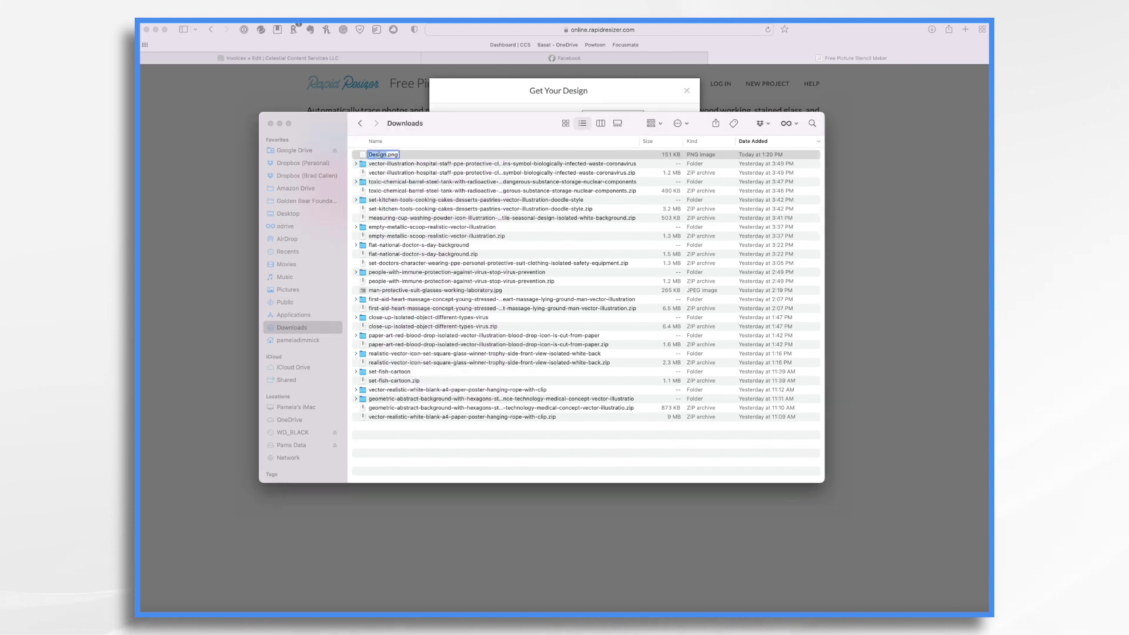
pyautogui.write('Pink Watercolor Window Only')
pyautogui.click(410, 192)
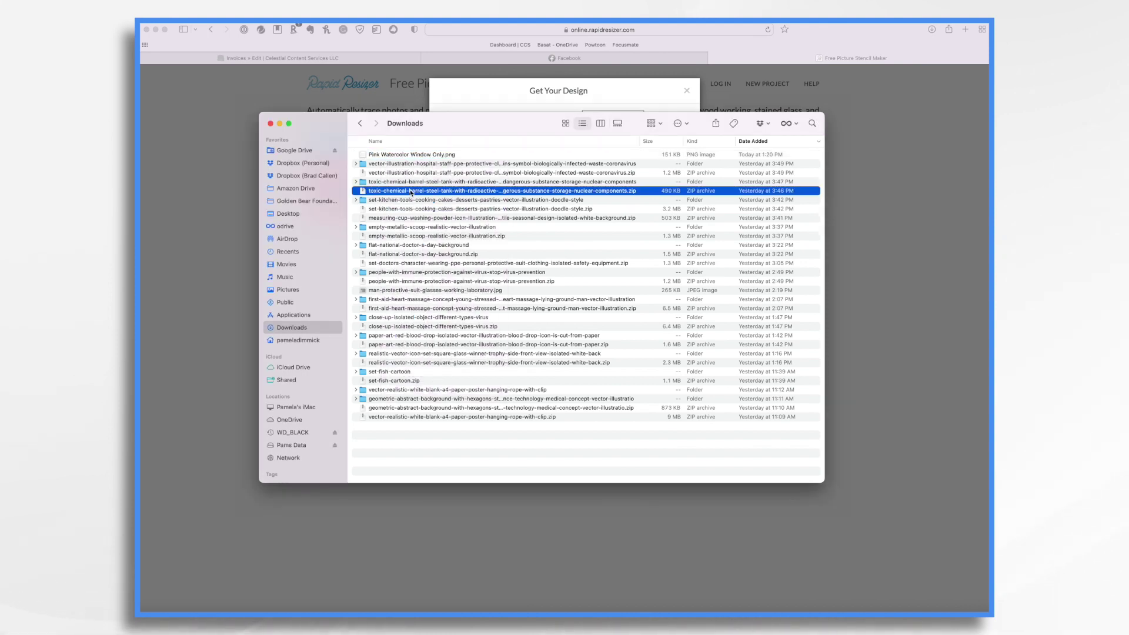
# - Move Pink Watercolor Window Only.png to the Desktop and open the Week 25 pink-facade painting
pyautogui.click(392, 156)
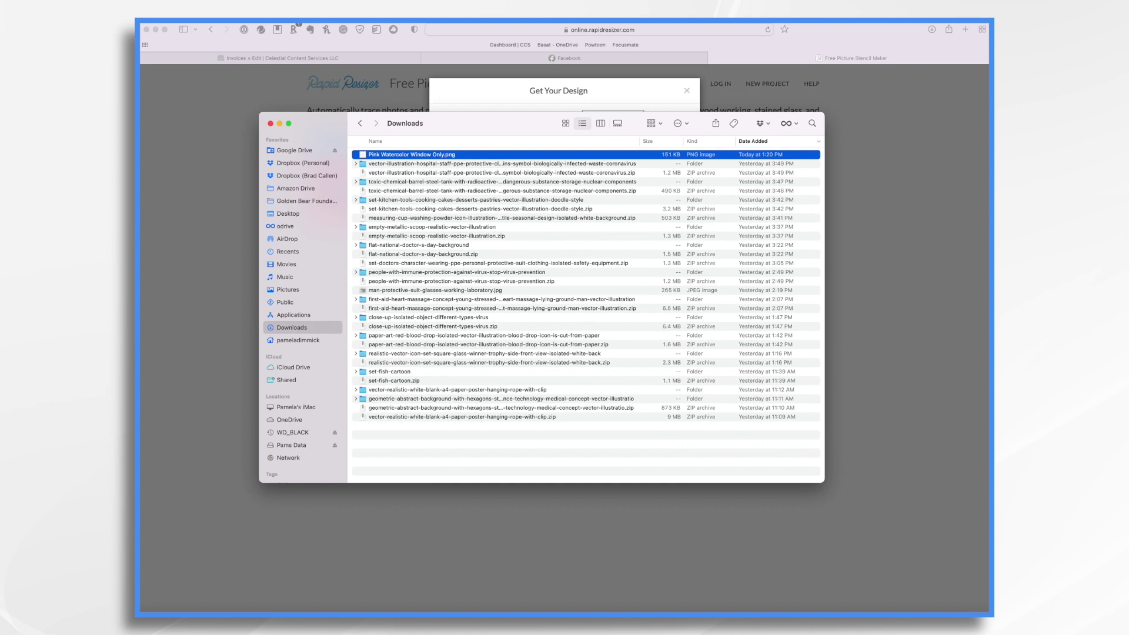
pyautogui.moveTo(393, 156); pyautogui.dragTo(288, 213)
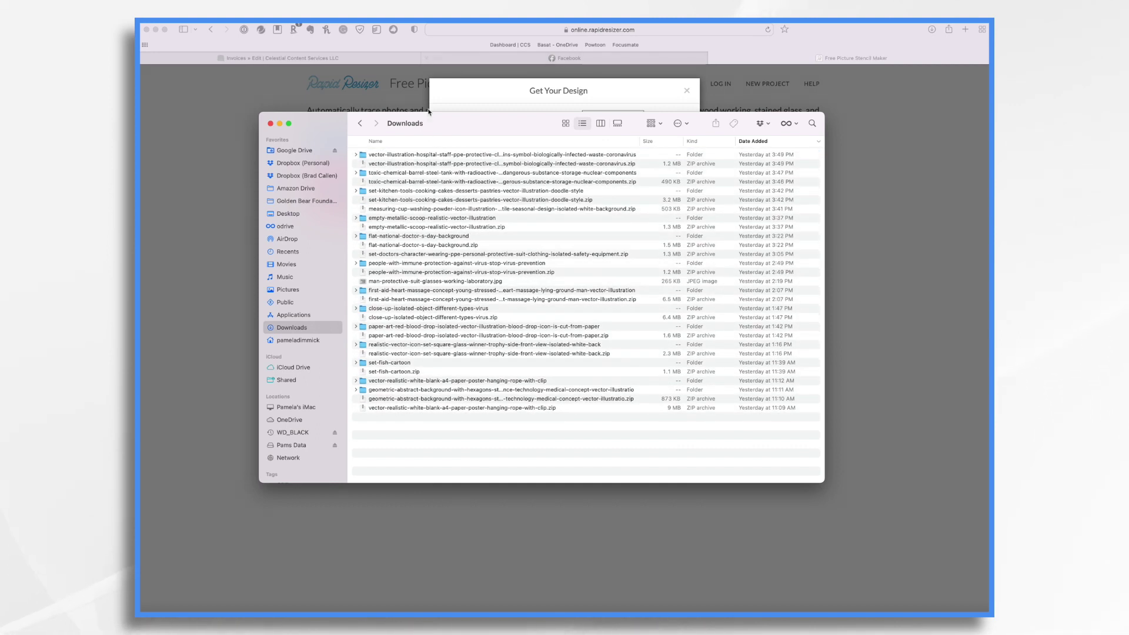
pyautogui.click(288, 214)
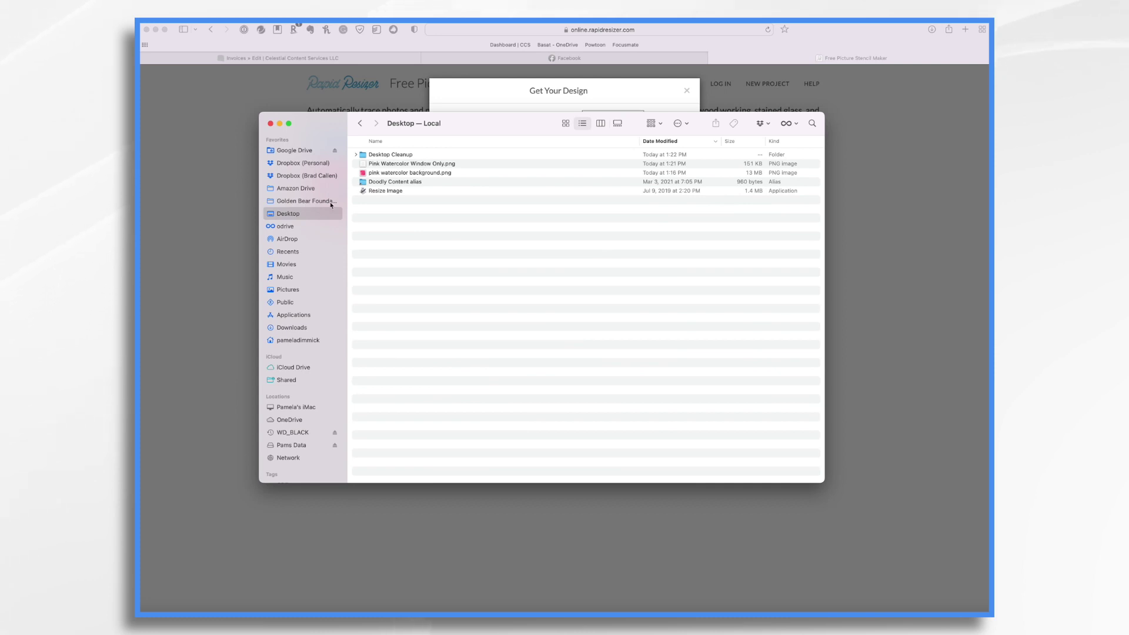
pyautogui.click(361, 125)
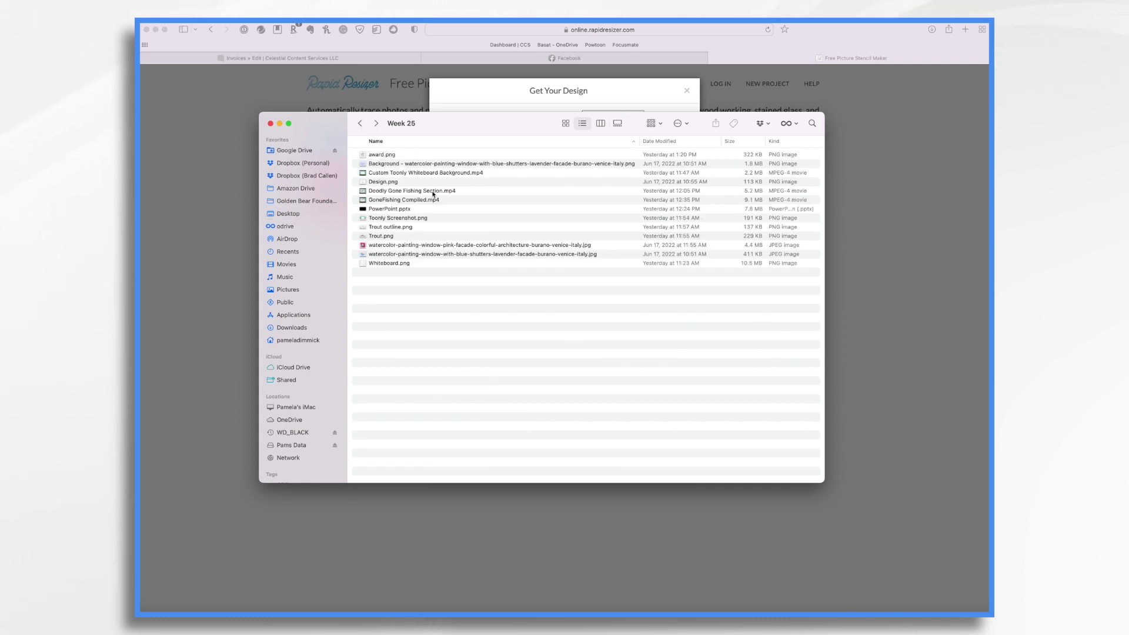
pyautogui.doubleClick(444, 246)
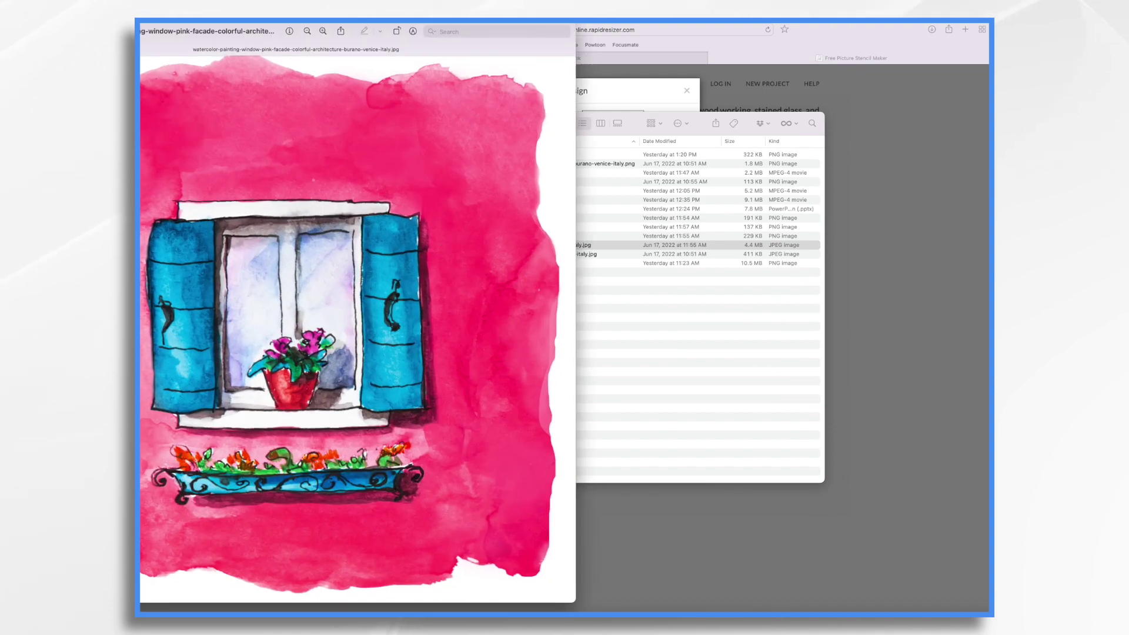
pyautogui.moveTo(388, 26); pyautogui.dragTo(488, 159)
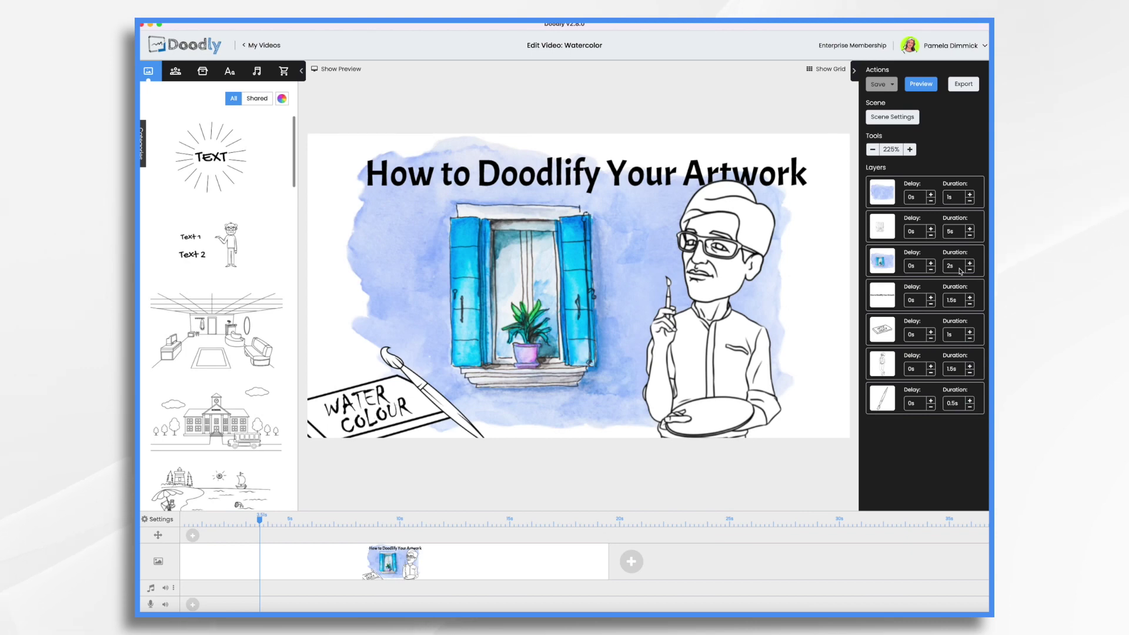
# - Go back to My Videos from the editor's top-left link, where Pink Watercolor is listed first
pyautogui.click(246, 47)
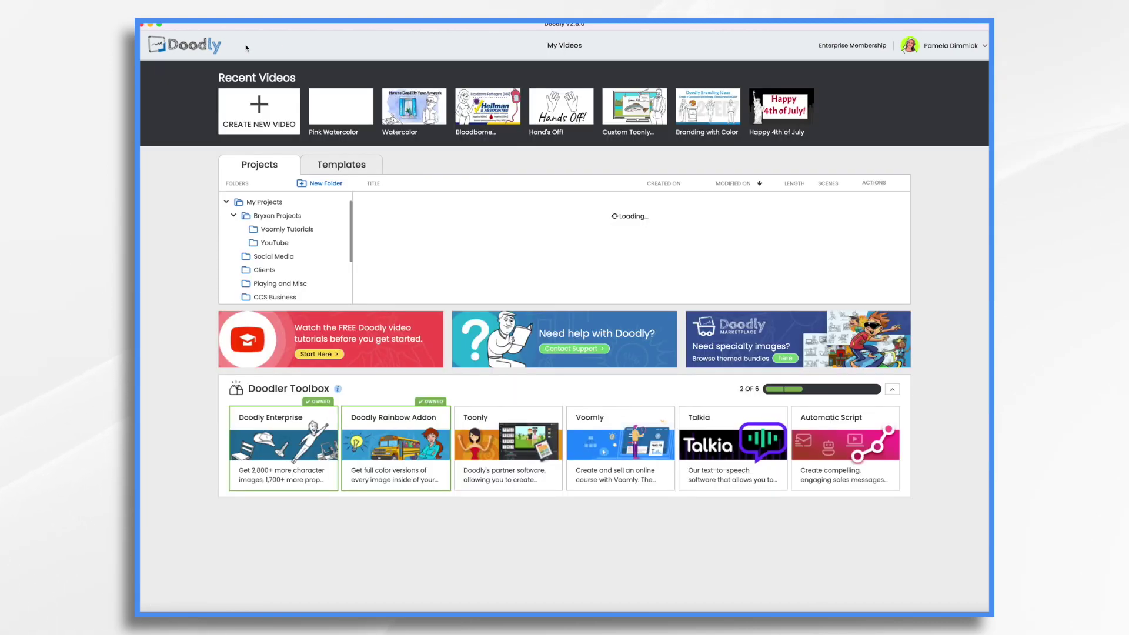
# - Open the Pink Watercolor video and upload the window sketch and pink wash PNGs as props
pyautogui.click(337, 110)
pyautogui.click(202, 72)
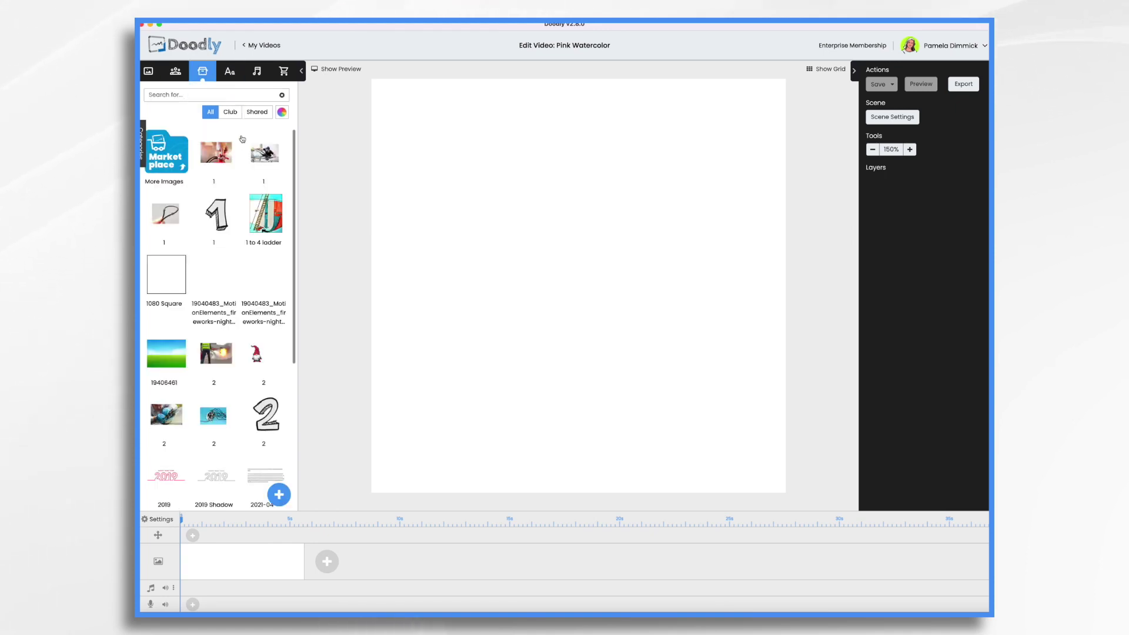
pyautogui.click(280, 495)
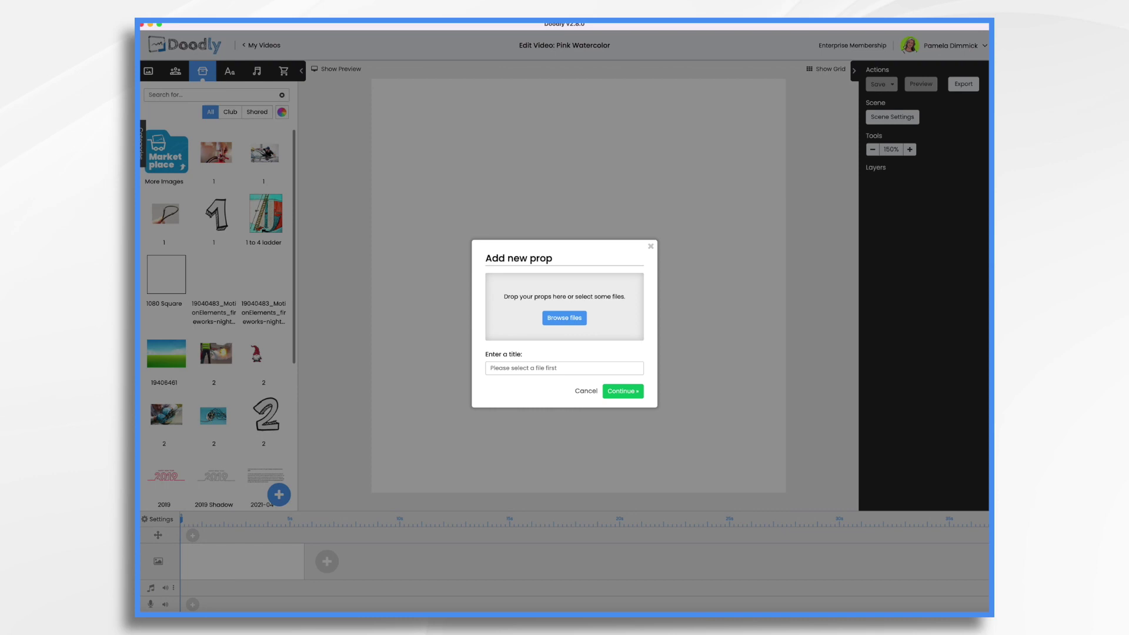
pyautogui.moveTo(694, 235); pyautogui.dragTo(585, 321)
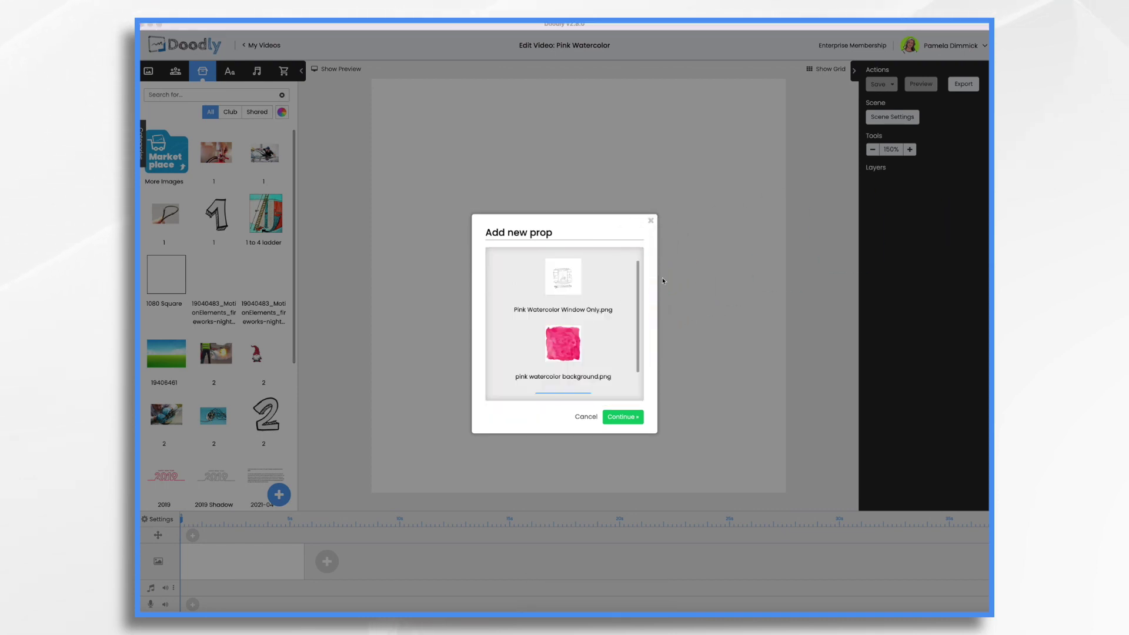
pyautogui.click(626, 419)
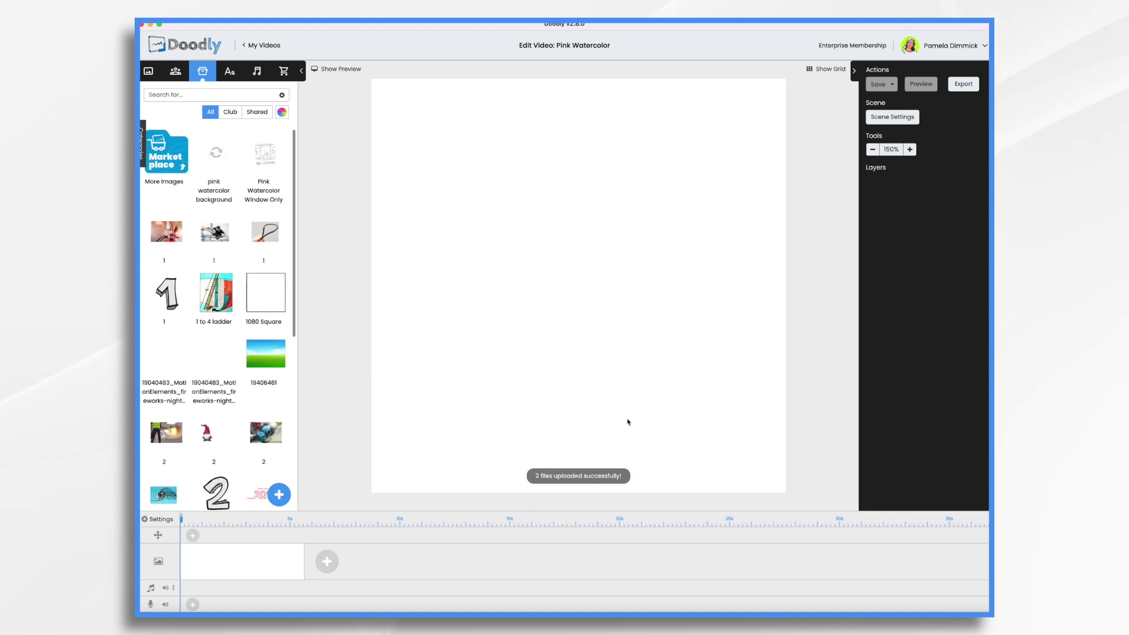
# - Upload the watercolor window painting as a prop and place it on the canvas
pyautogui.click(278, 494)
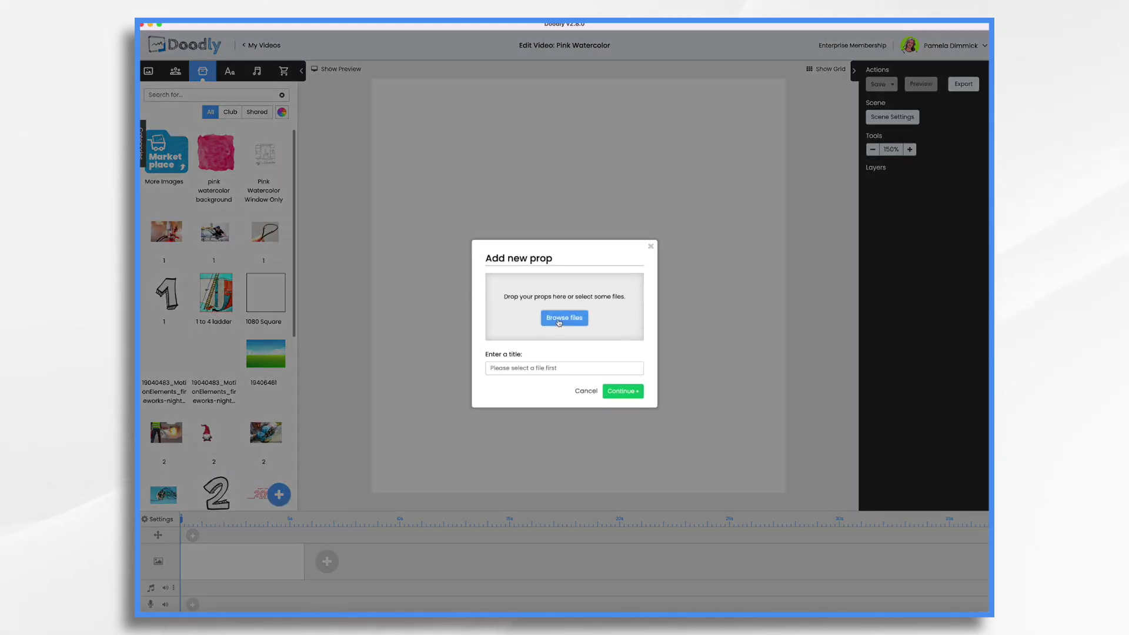
pyautogui.click(558, 318)
pyautogui.click(504, 257)
pyautogui.click(701, 404)
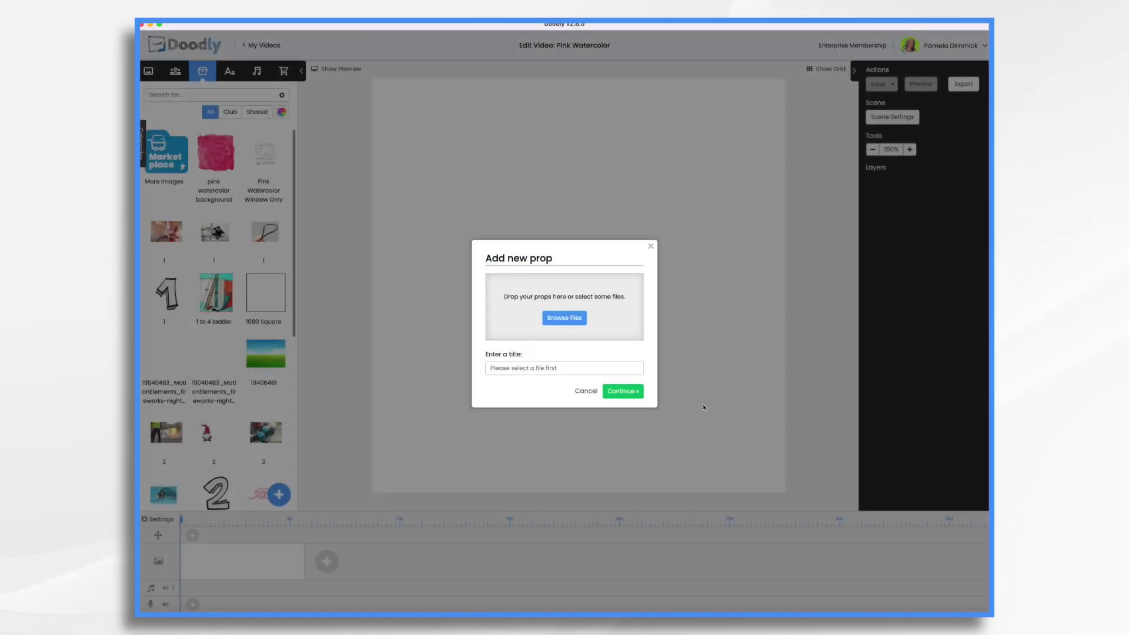
pyautogui.click(625, 412)
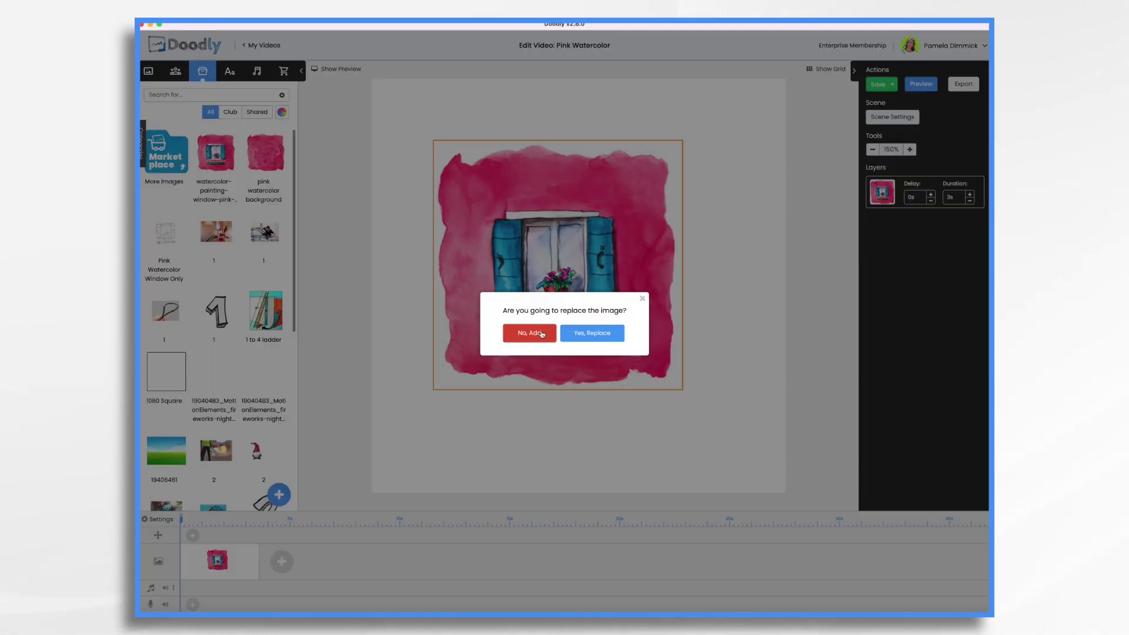
# - Add the pink wash and window sketch as new layers, with the pink wash first in order
pyautogui.click(541, 334)
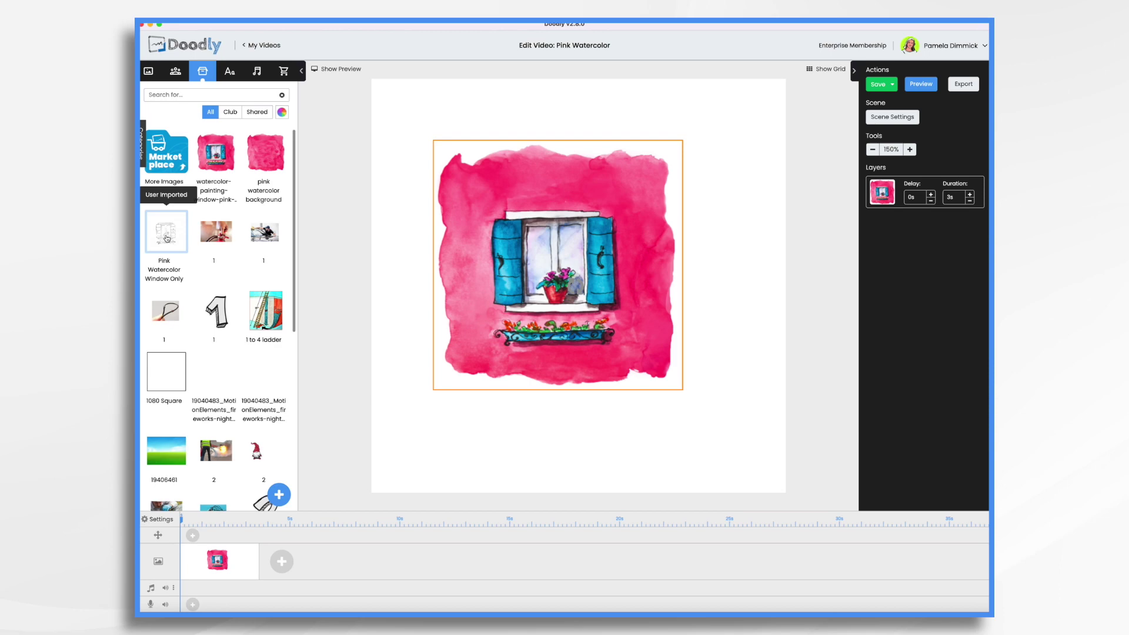
pyautogui.moveTo(168, 233); pyautogui.dragTo(485, 255)
pyautogui.click(542, 335)
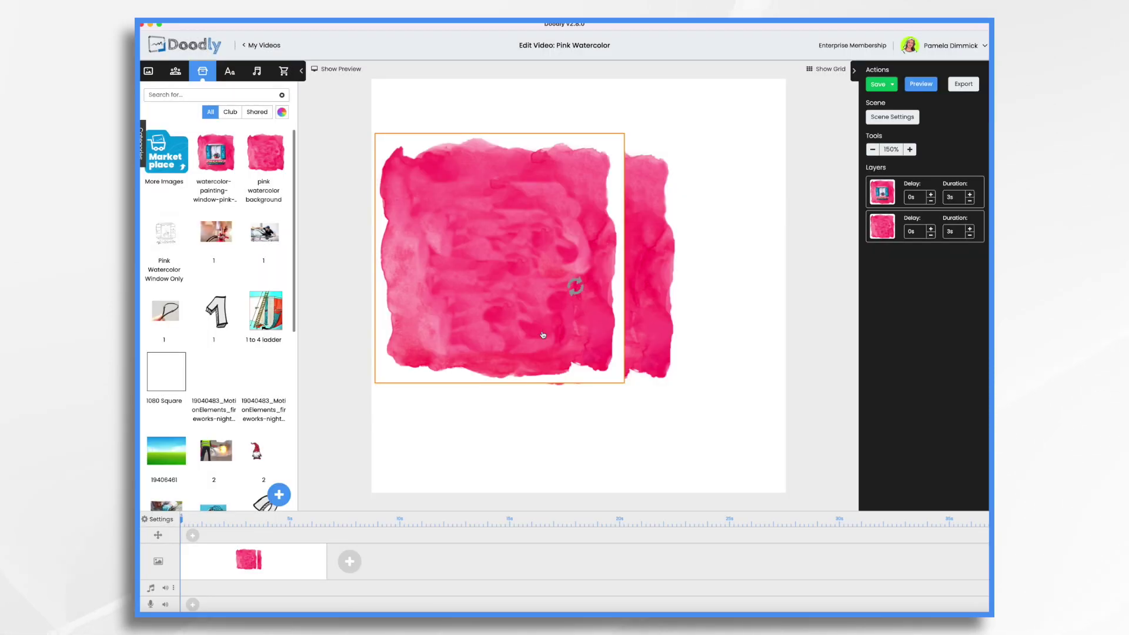
pyautogui.moveTo(603, 250)
pyautogui.mouseDown()
pyautogui.moveTo(543, 257)
pyautogui.moveTo(550, 251)
pyautogui.moveTo(531, 246)
pyautogui.moveTo(543, 246)
pyautogui.moveTo(515, 243)
pyautogui.moveTo(584, 247)
pyautogui.moveTo(572, 318)
pyautogui.moveTo(590, 364)
pyautogui.moveTo(563, 358)
pyautogui.moveTo(561, 456)
pyautogui.mouseUp()
pyautogui.click(512, 230)
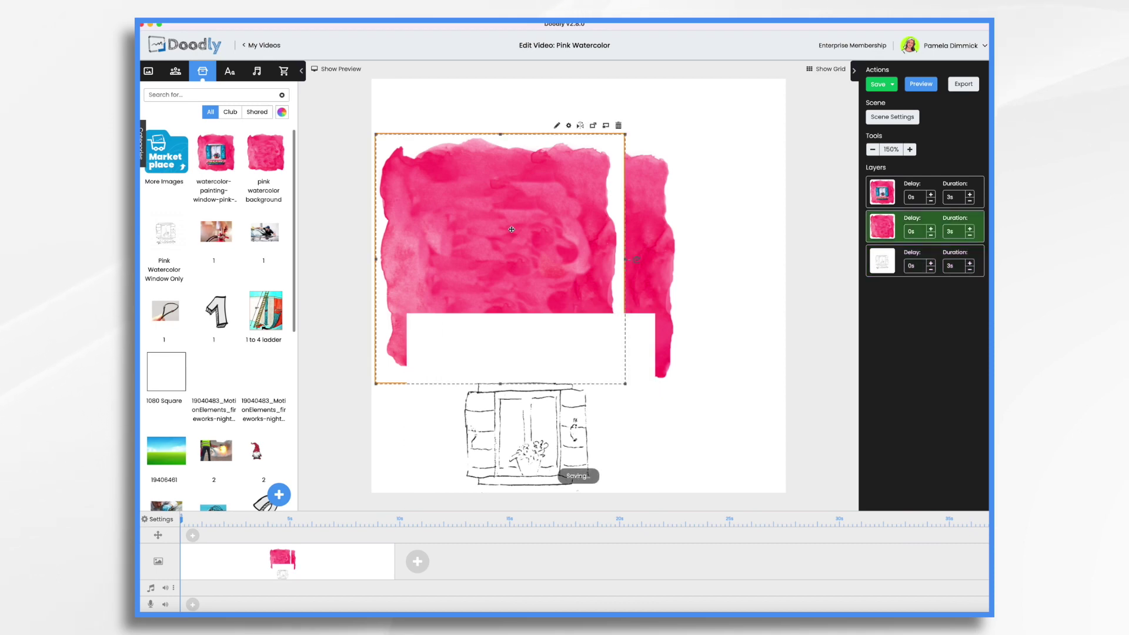
pyautogui.moveTo(879, 225); pyautogui.dragTo(881, 191)
pyautogui.moveTo(532, 384)
pyautogui.mouseDown()
pyautogui.moveTo(555, 248)
pyautogui.moveTo(610, 249)
pyautogui.moveTo(607, 201)
pyautogui.moveTo(582, 187)
pyautogui.moveTo(559, 299)
pyautogui.moveTo(614, 271)
pyautogui.moveTo(588, 205)
pyautogui.moveTo(530, 180)
pyautogui.moveTo(459, 186)
pyautogui.moveTo(513, 170)
pyautogui.mouseUp()
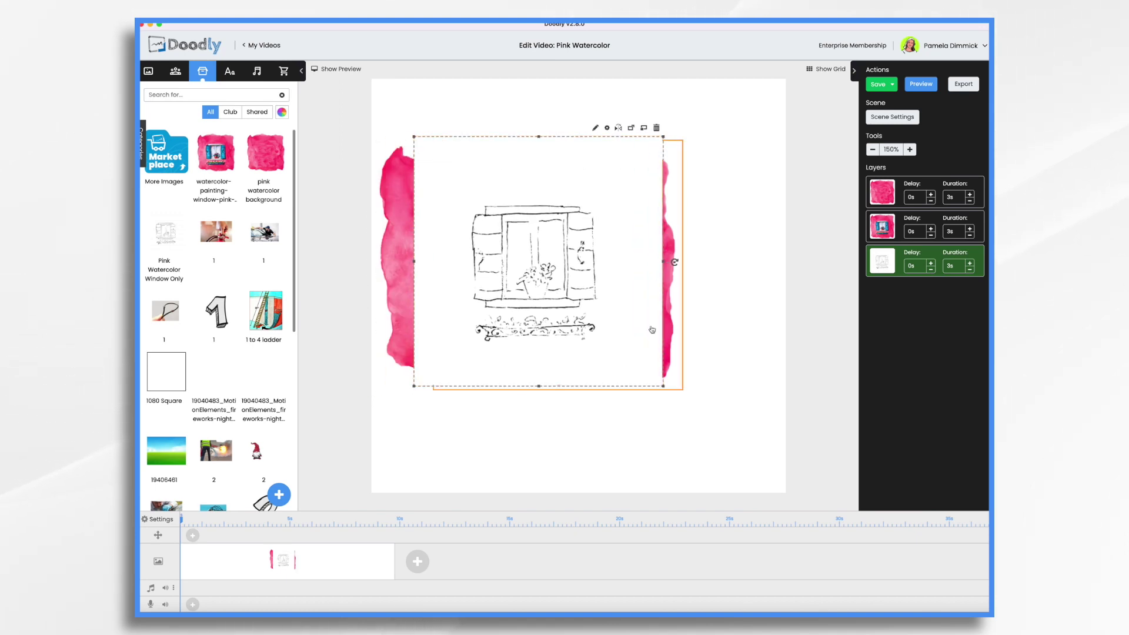
# - Remove the window sketch and position the painted window over the pink background
pyautogui.click(657, 128)
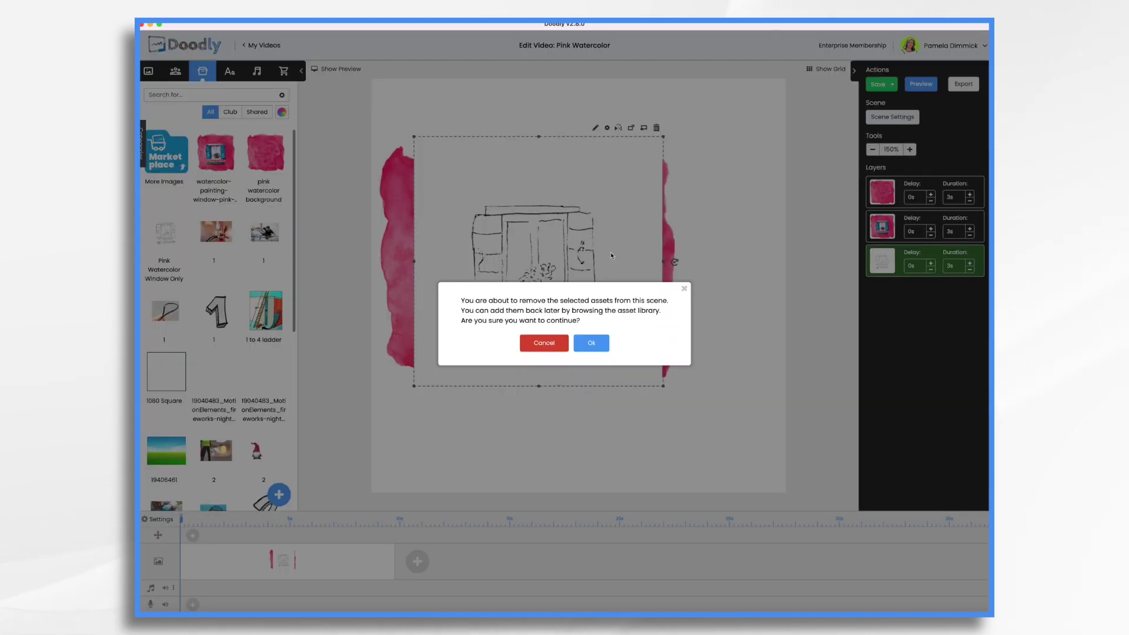
pyautogui.click(602, 345)
pyautogui.click(544, 271)
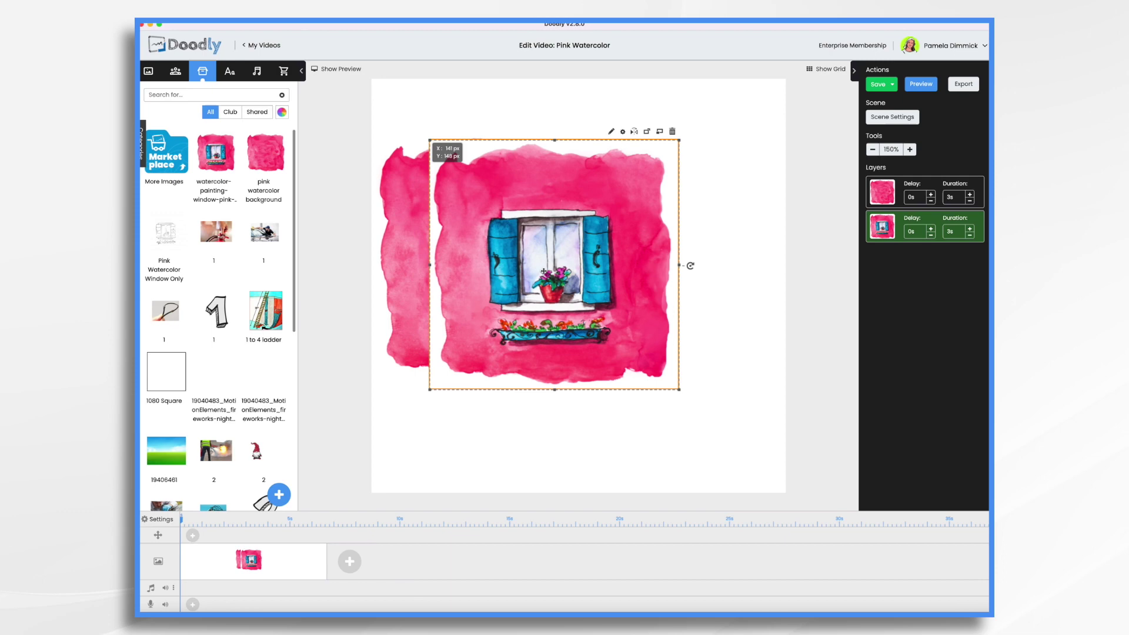
pyautogui.moveTo(543, 271); pyautogui.dragTo(493, 266)
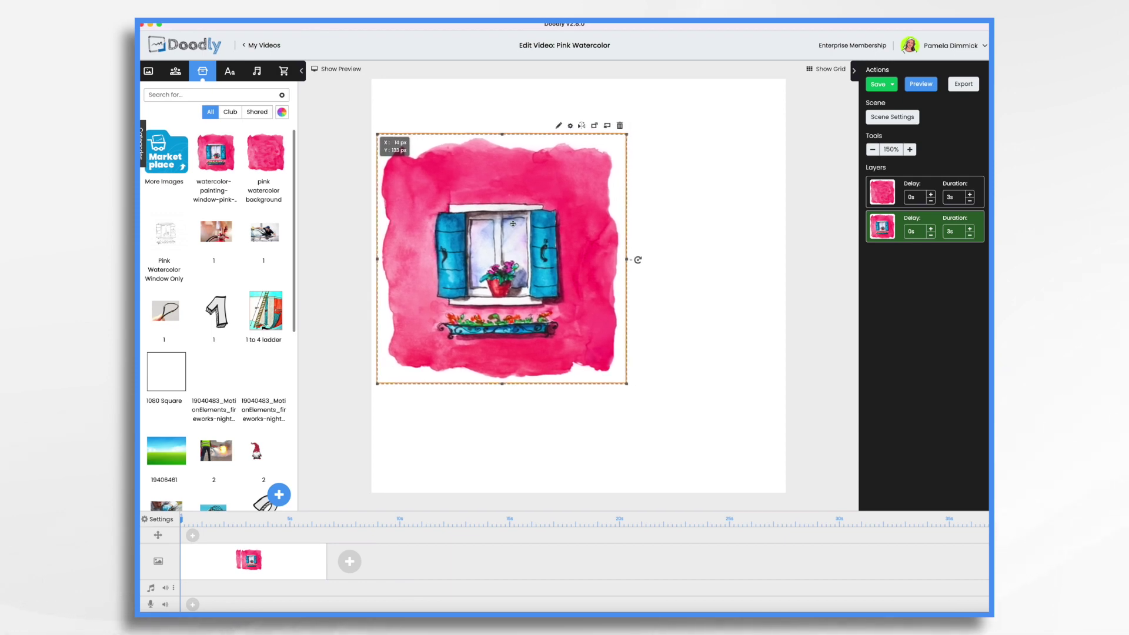
pyautogui.moveTo(513, 223); pyautogui.dragTo(513, 224)
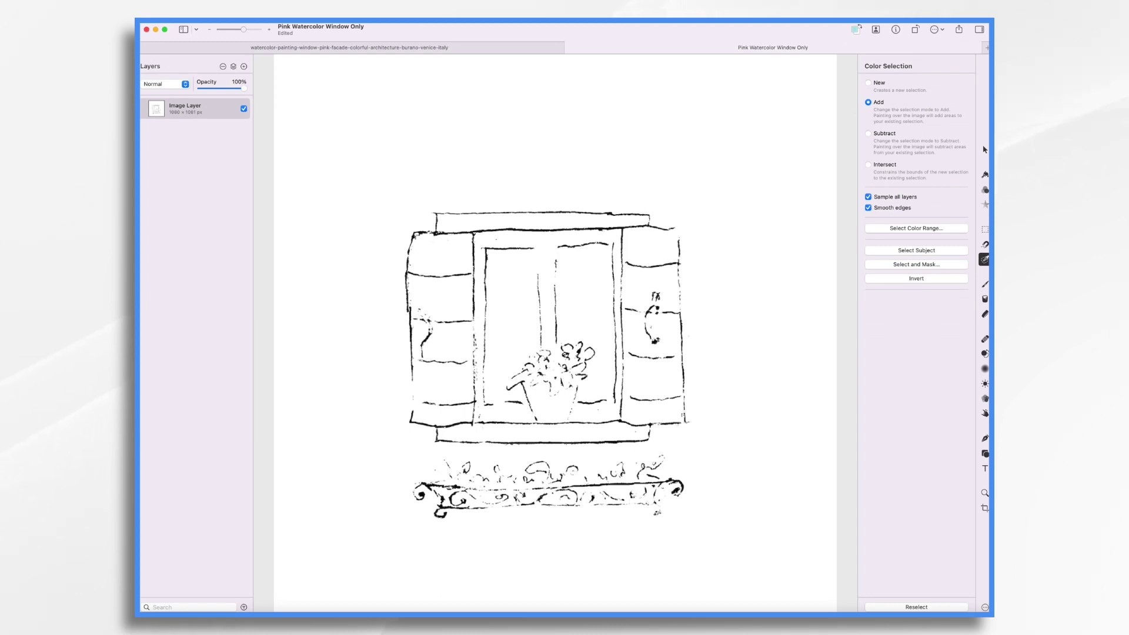
# - Use the Color Selection tool to delete the sketch's white background, flower spots and other white areas
pyautogui.click(985, 259)
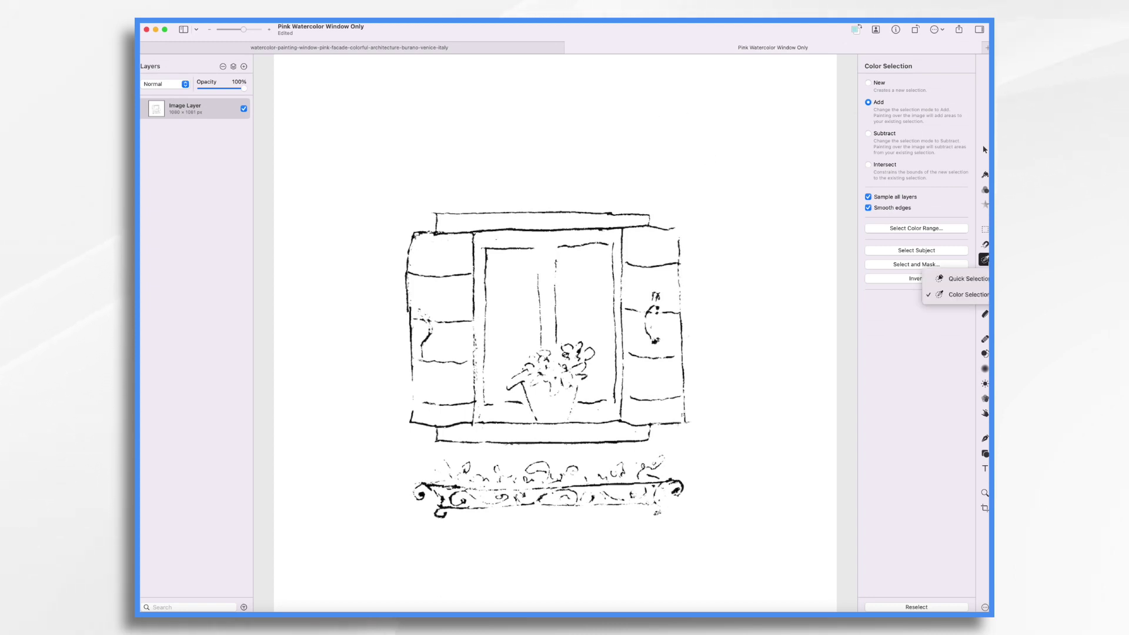
pyautogui.click(967, 294)
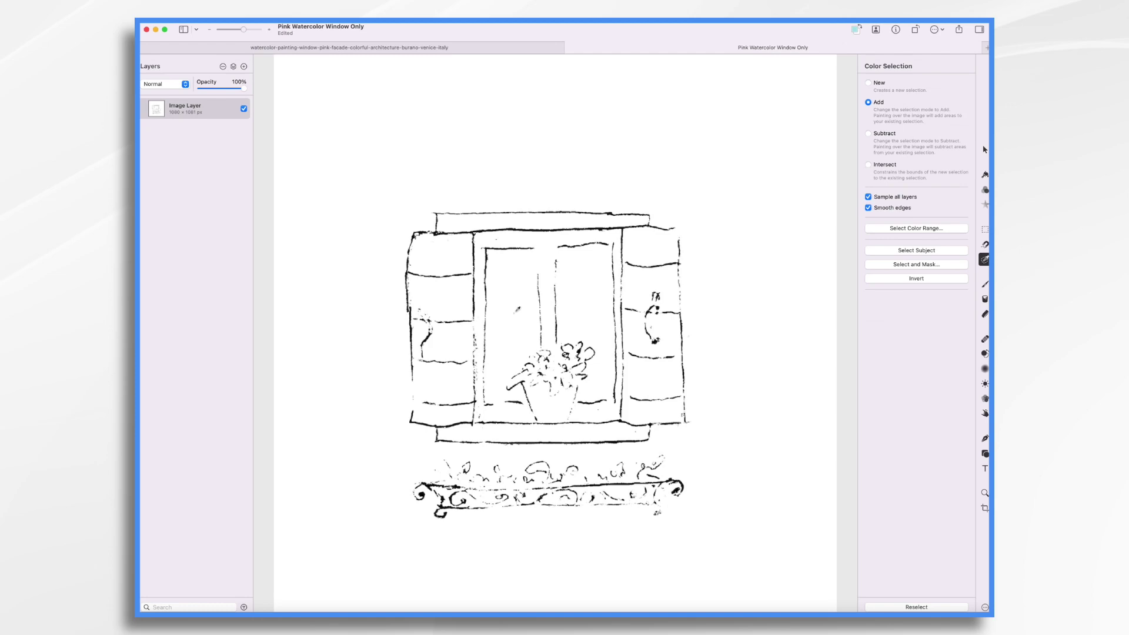
pyautogui.click(518, 309)
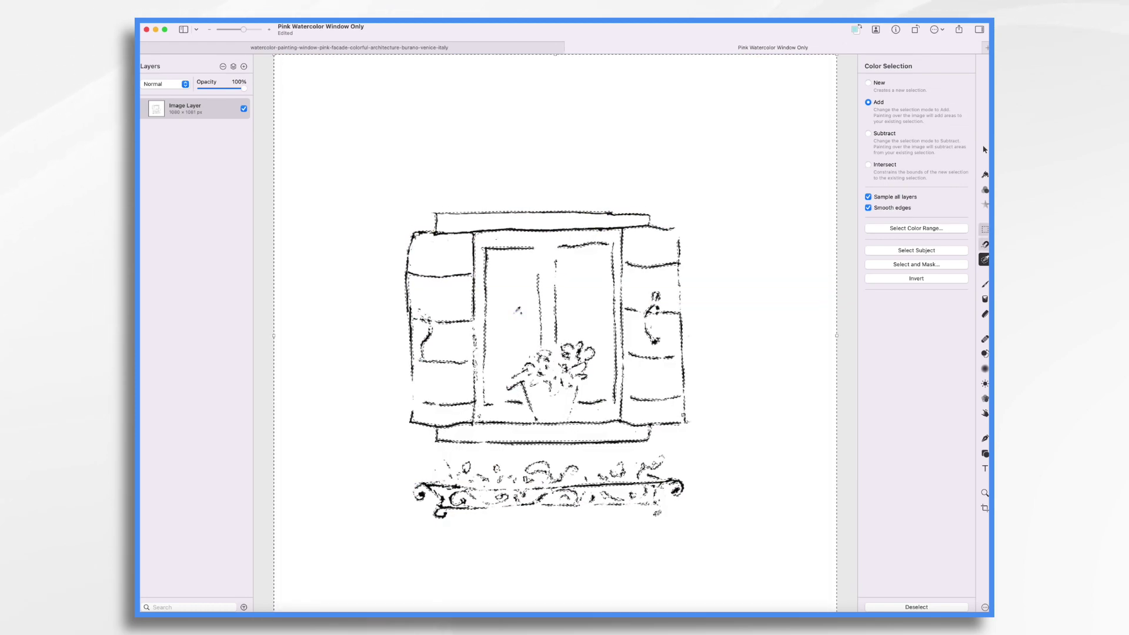
pyautogui.press('Delete')
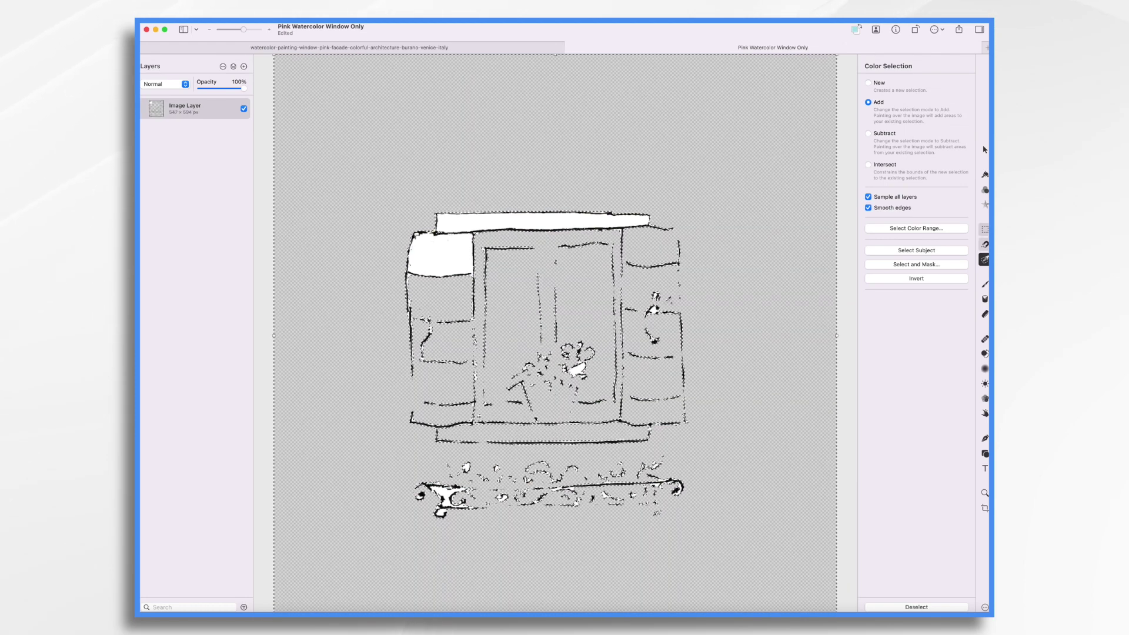
pyautogui.click(575, 371)
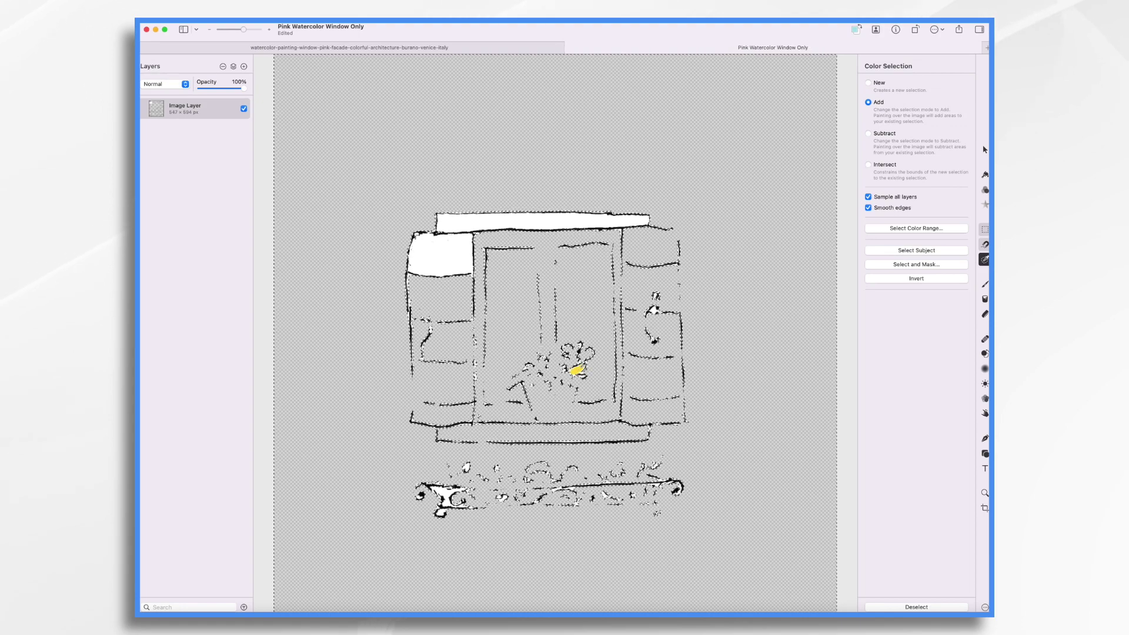
pyautogui.press('Delete')
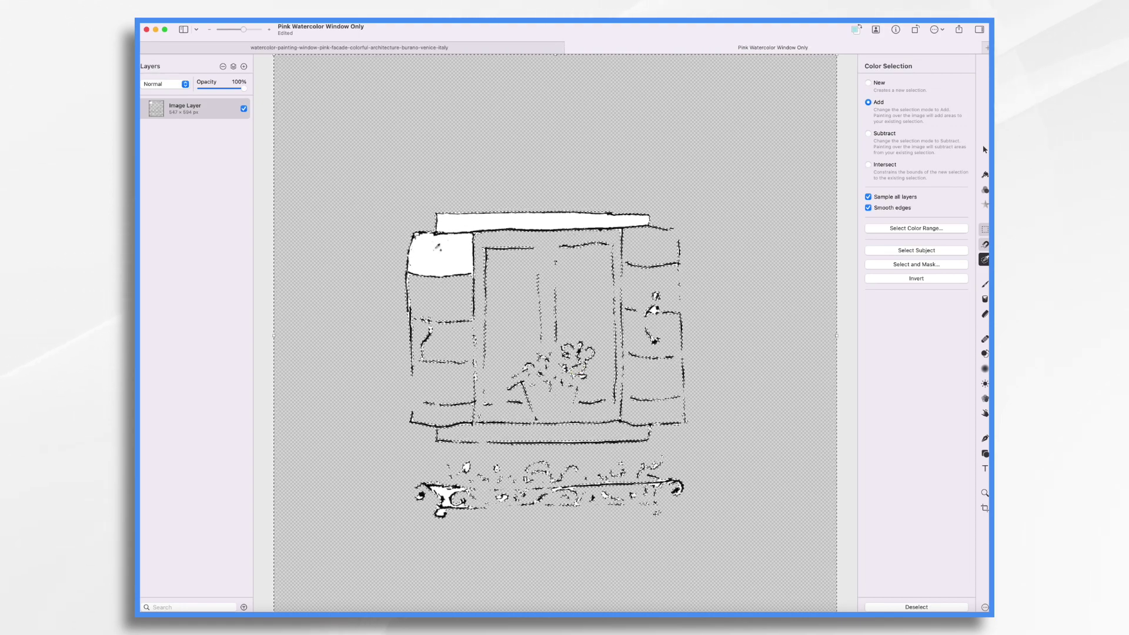
pyautogui.click(434, 246)
pyautogui.press('Delete')
pyautogui.moveTo(492, 221); pyautogui.dragTo(528, 220)
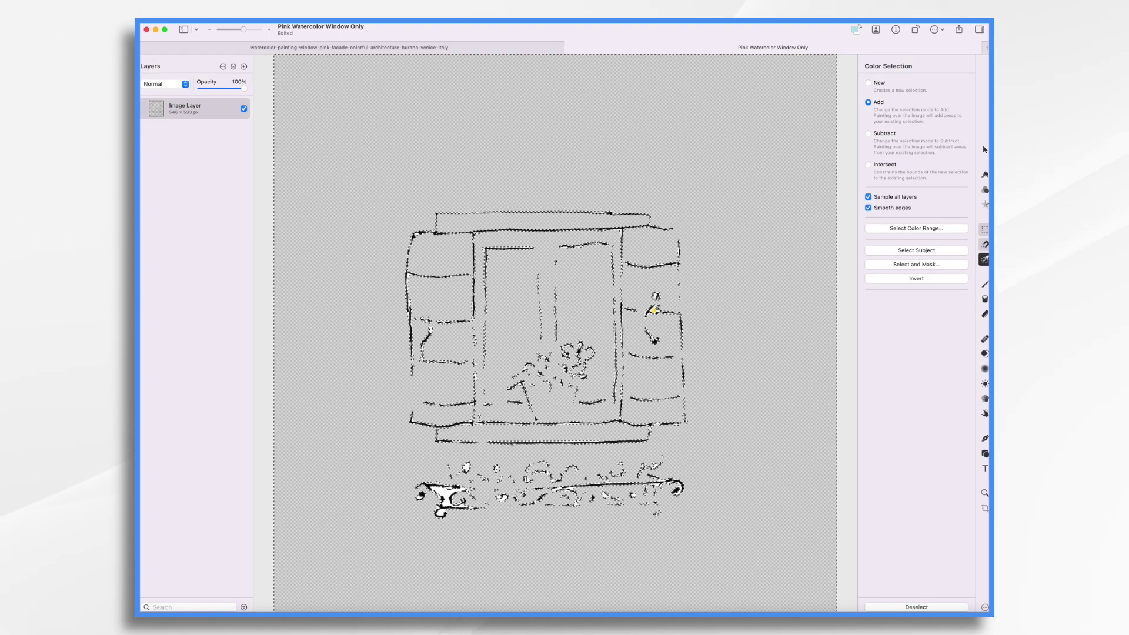
pyautogui.moveTo(446, 493); pyautogui.dragTo(450, 488)
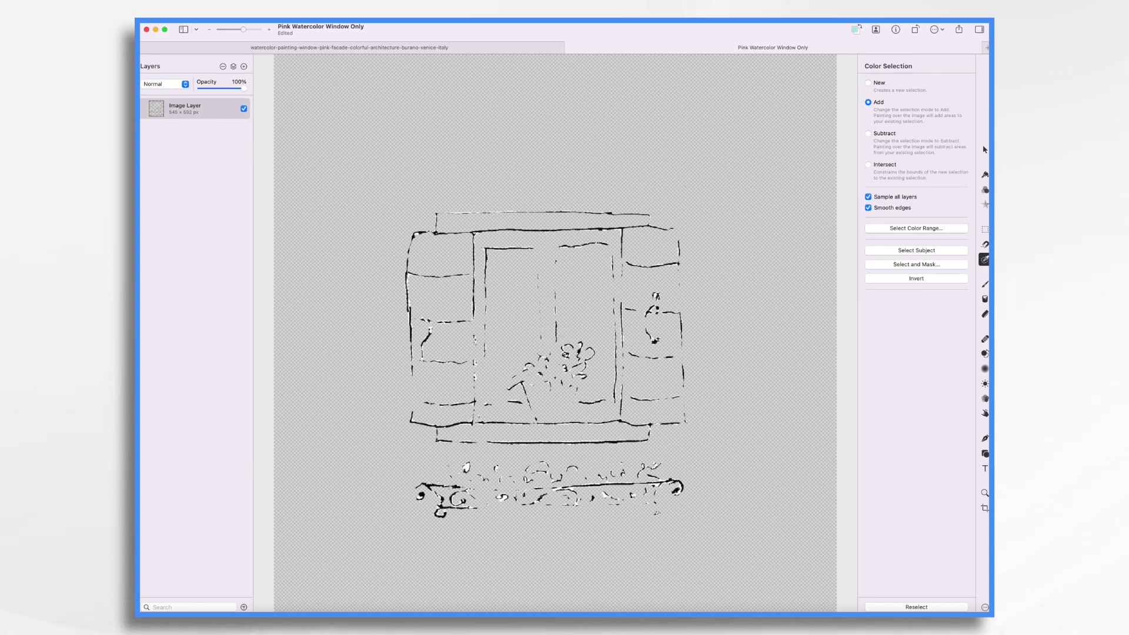
# - Export the transparent window sketch as a PNG file
pyautogui.click(959, 31)
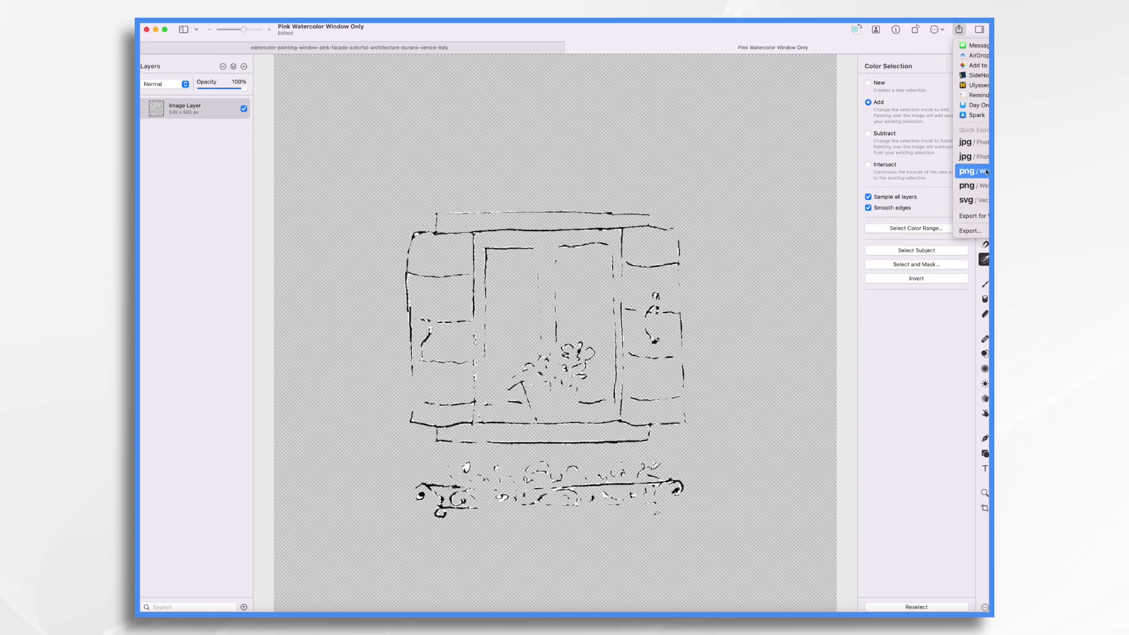
pyautogui.click(983, 179)
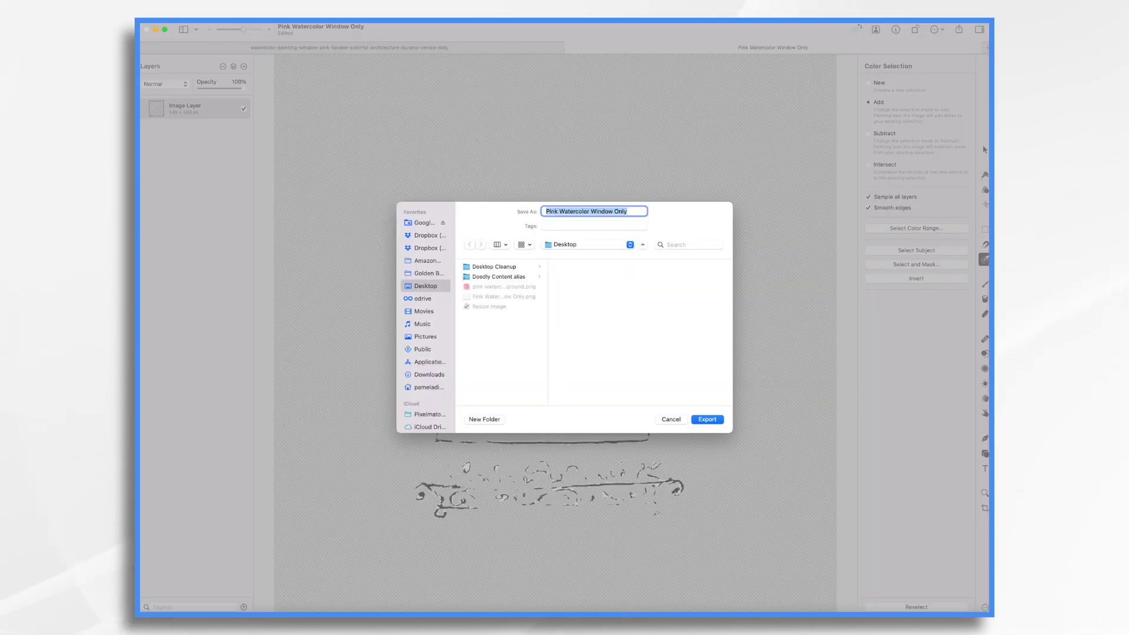
pyautogui.click(628, 211)
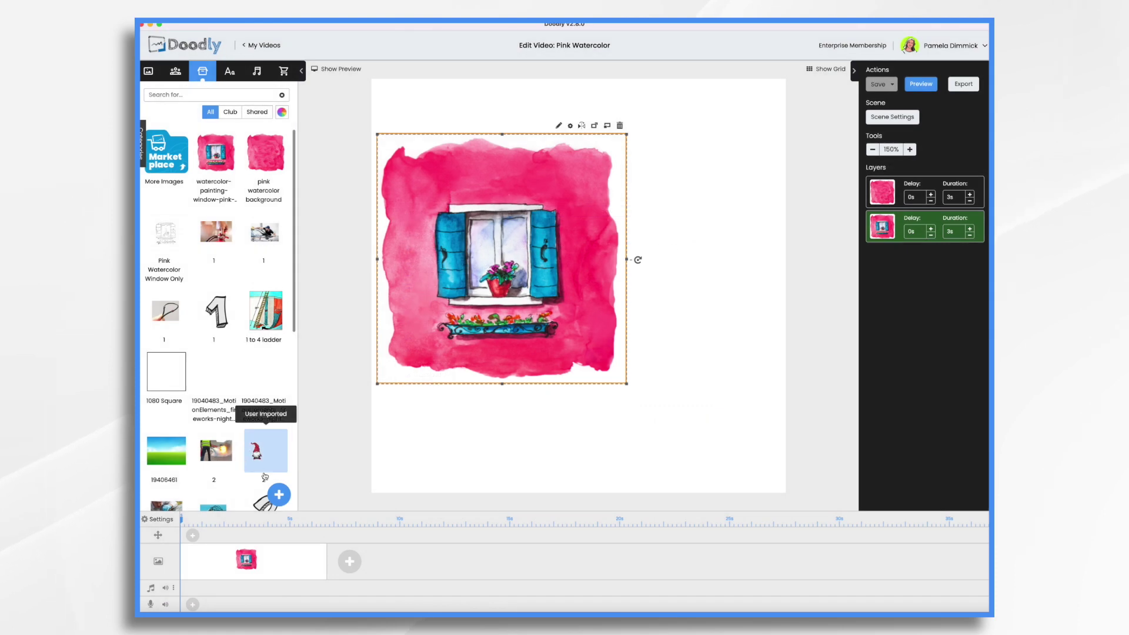
# - Upload the exported window sketch, line it up over the painting, and order it before the painting
pyautogui.click(279, 495)
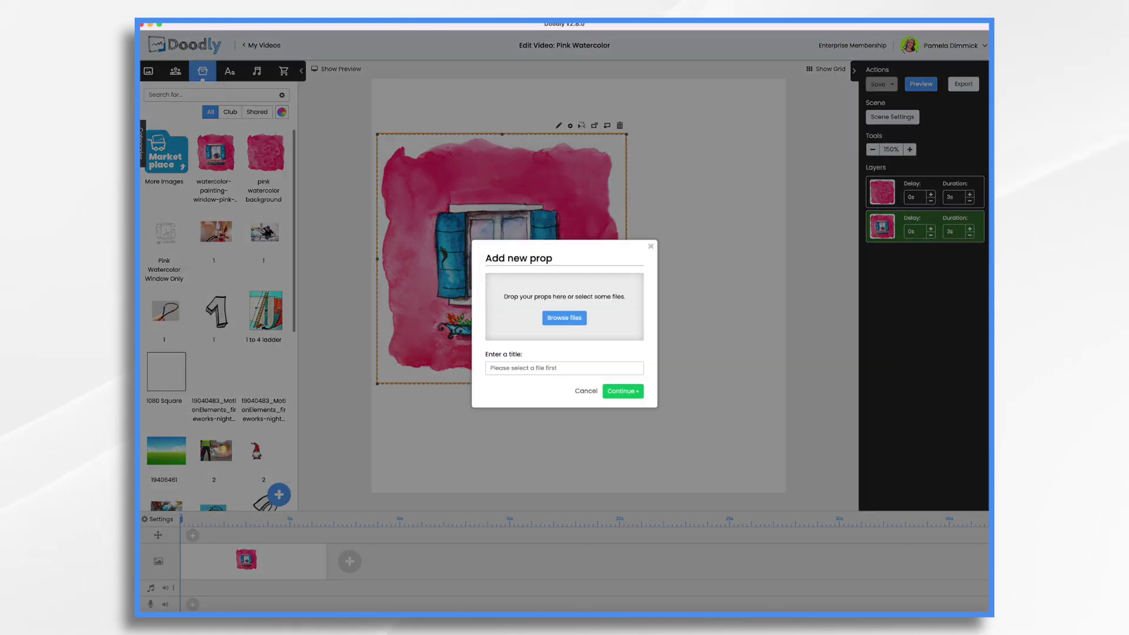
pyautogui.click(622, 406)
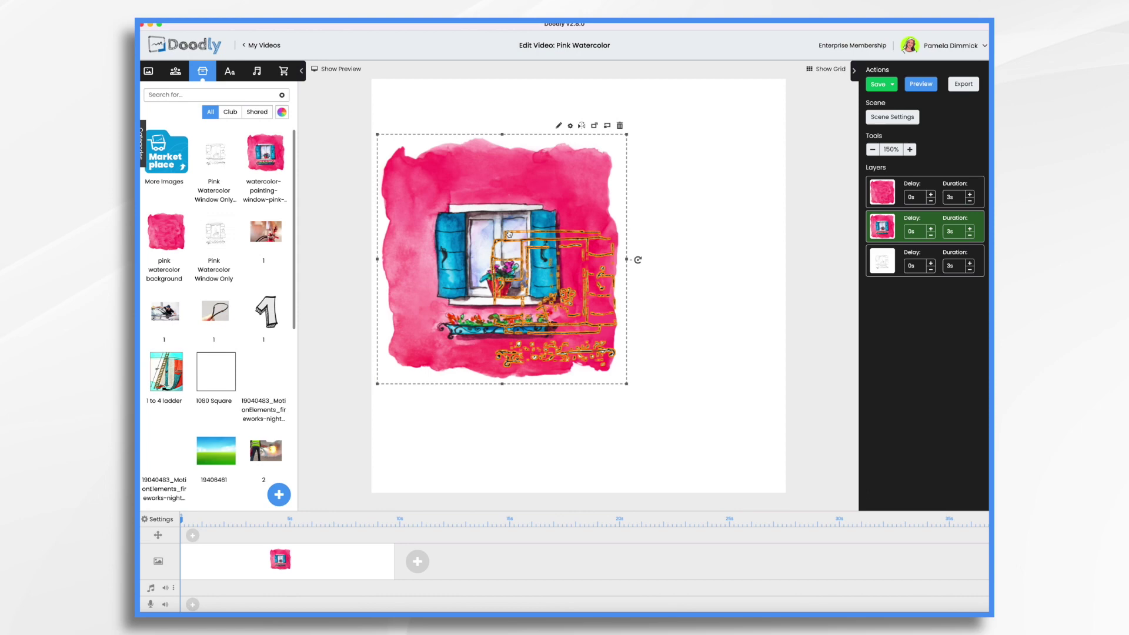
pyautogui.moveTo(588, 281)
pyautogui.mouseDown()
pyautogui.moveTo(582, 194)
pyautogui.moveTo(514, 194)
pyautogui.moveTo(552, 222)
pyautogui.moveTo(533, 250)
pyautogui.mouseUp()
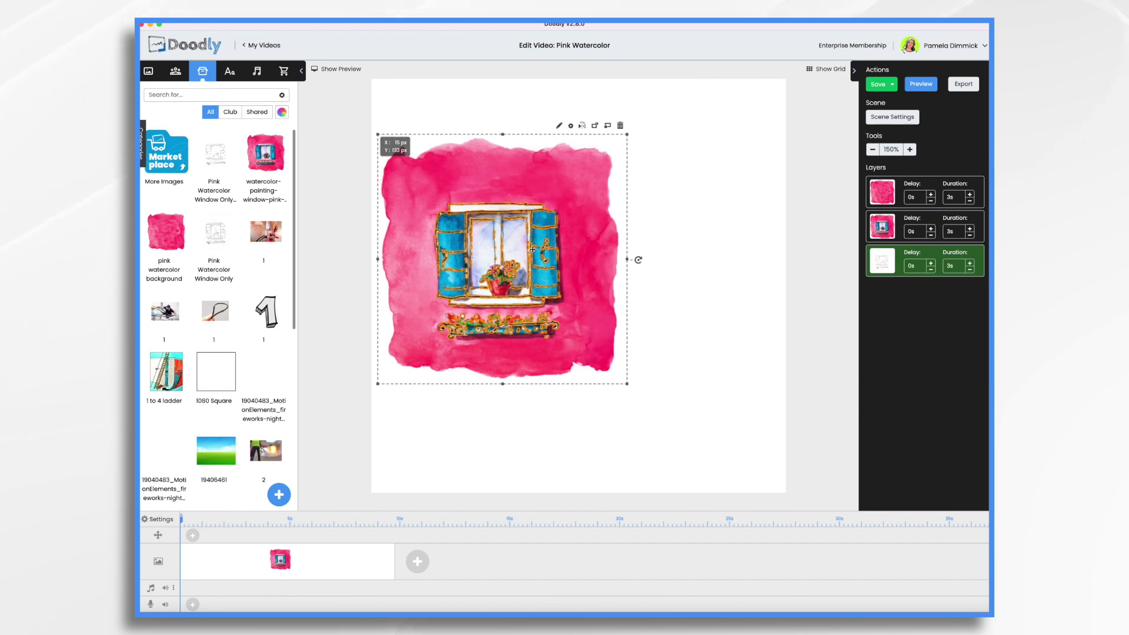
pyautogui.moveTo(882, 260); pyautogui.dragTo(882, 226)
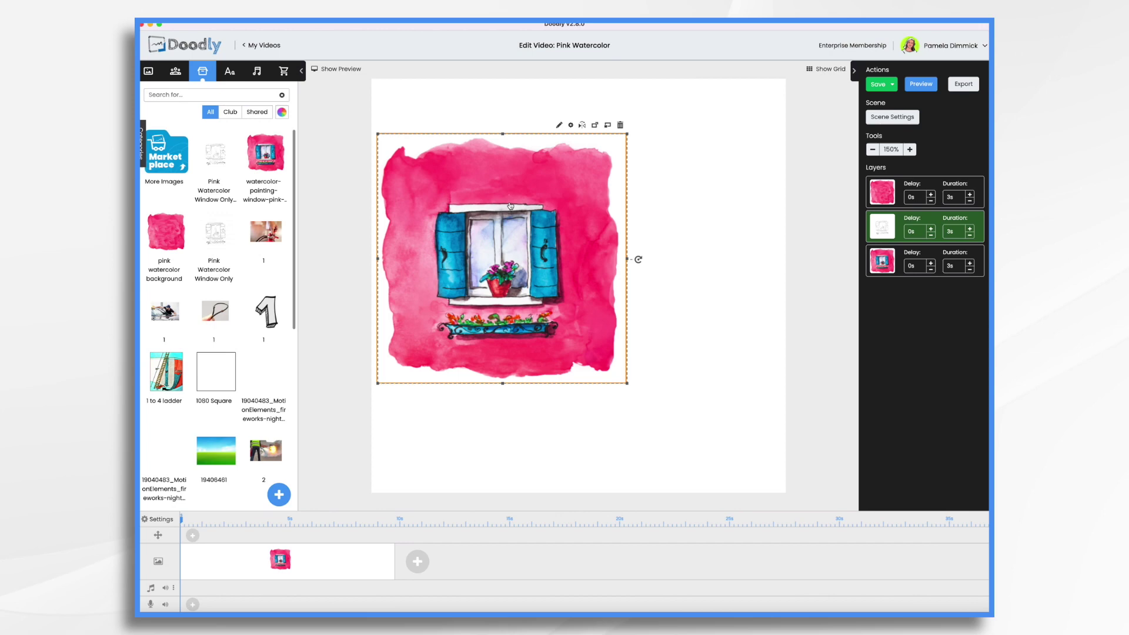
# - Select all three layers, enlarge them to fill the canvas, and align them to center
pyautogui.click(895, 186)
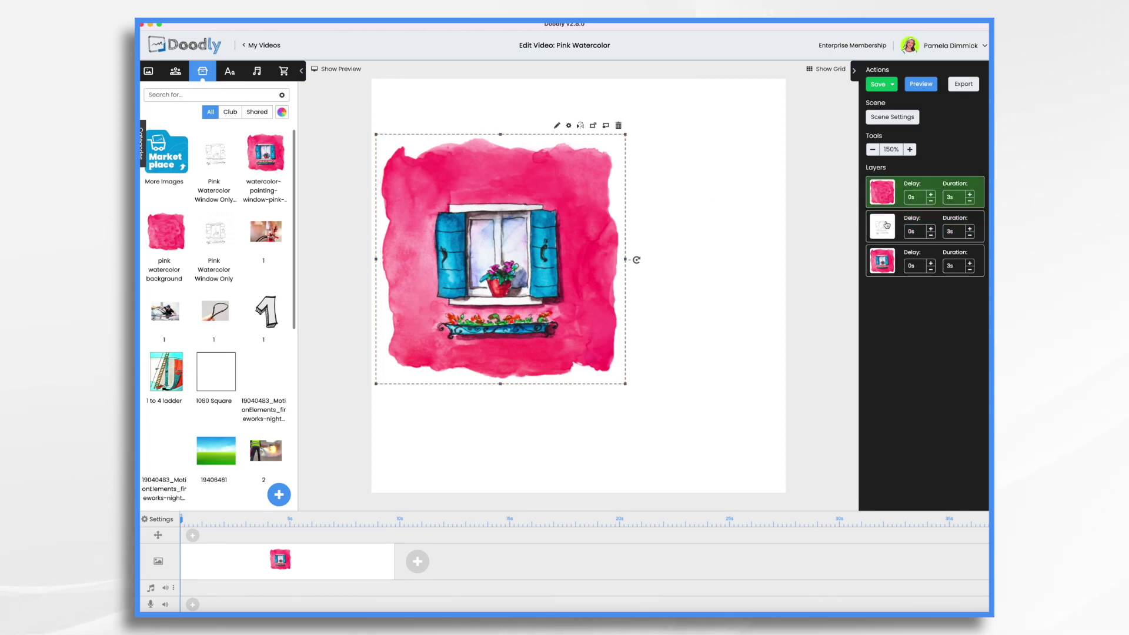
pyautogui.keyDown('shift'); pyautogui.click(882, 261); pyautogui.keyUp('shift')
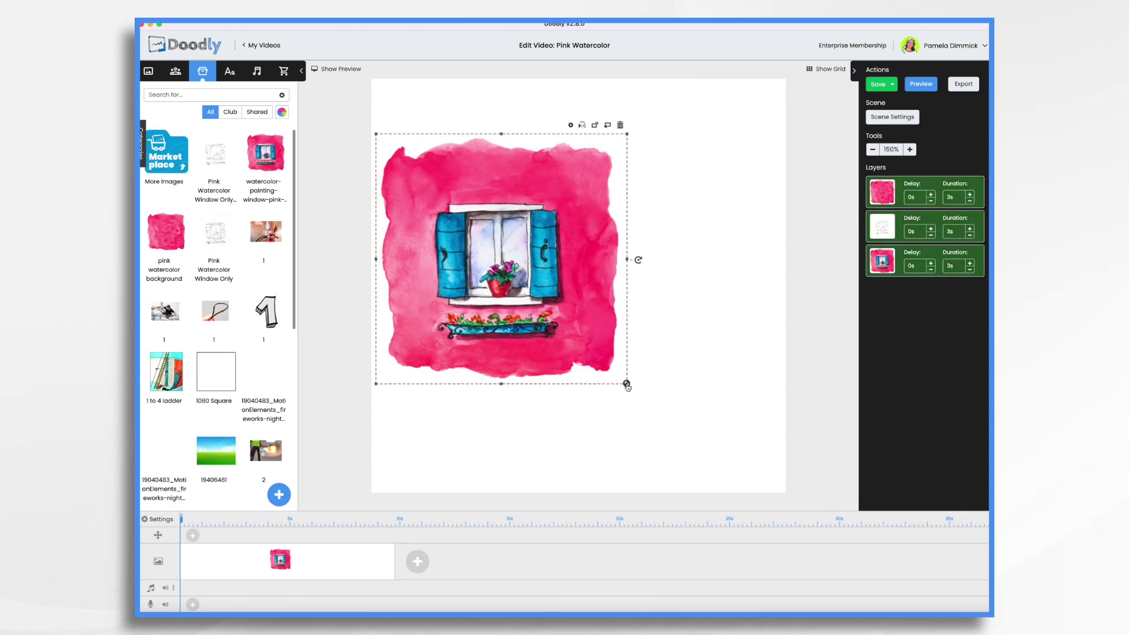
pyautogui.moveTo(627, 385); pyautogui.dragTo(751, 508)
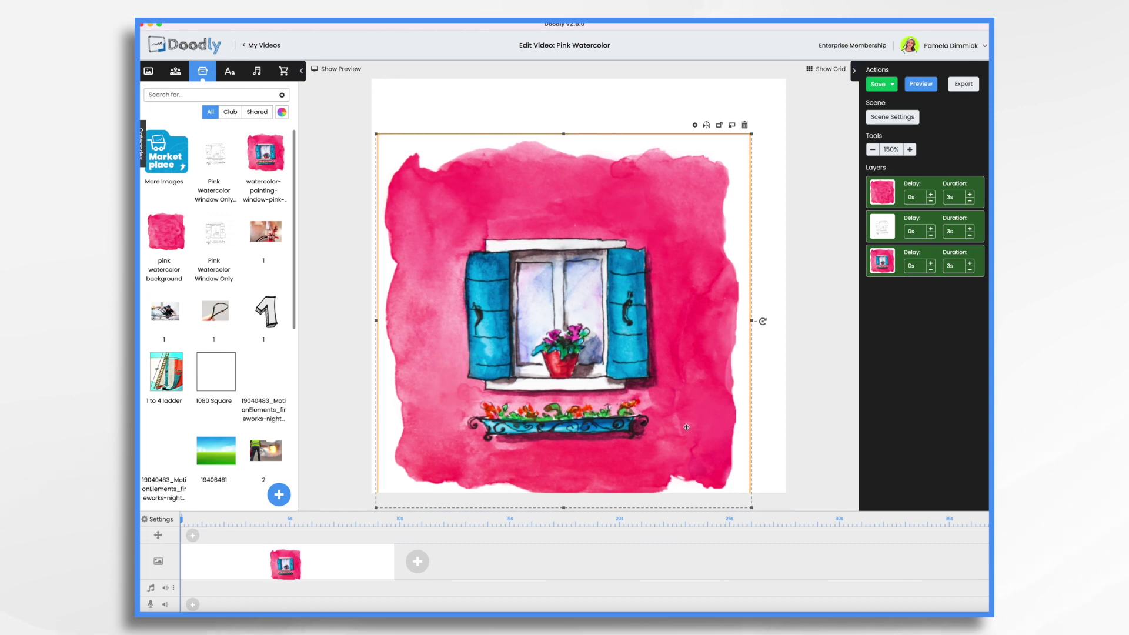
pyautogui.moveTo(687, 427); pyautogui.dragTo(701, 398)
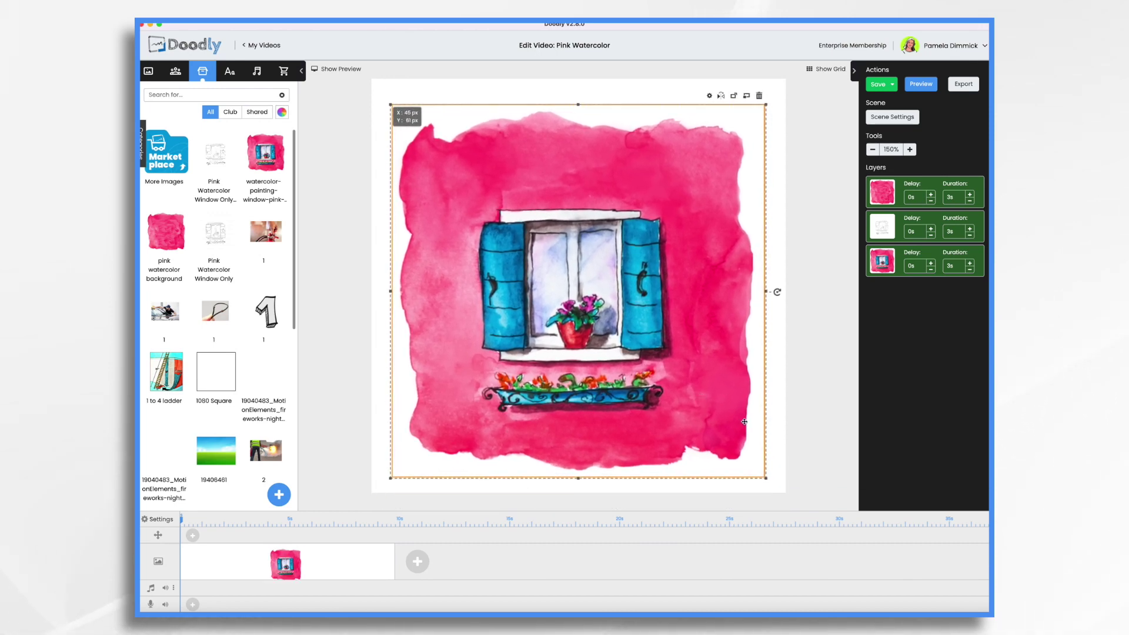
pyautogui.moveTo(766, 478); pyautogui.dragTo(777, 481)
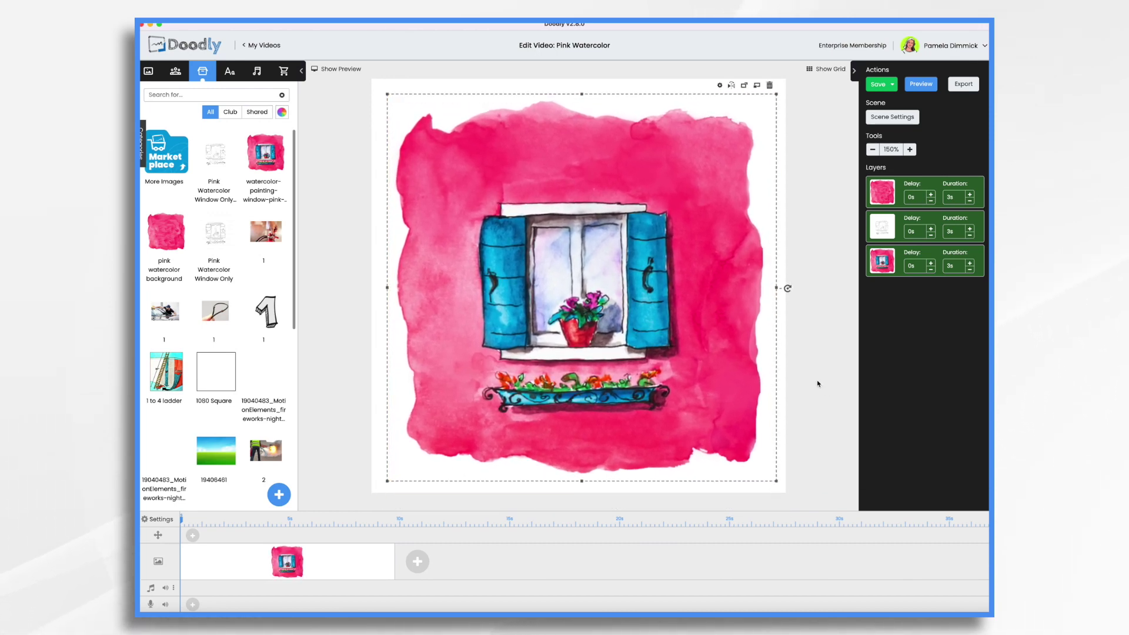
pyautogui.rightClick(722, 384)
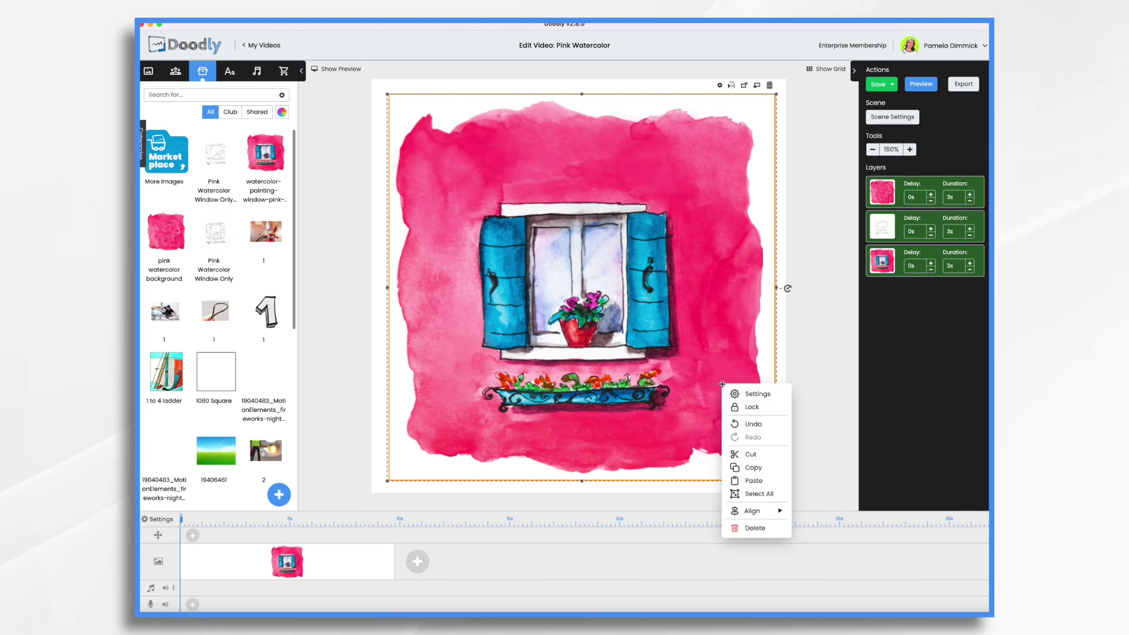
pyautogui.moveTo(753, 512)
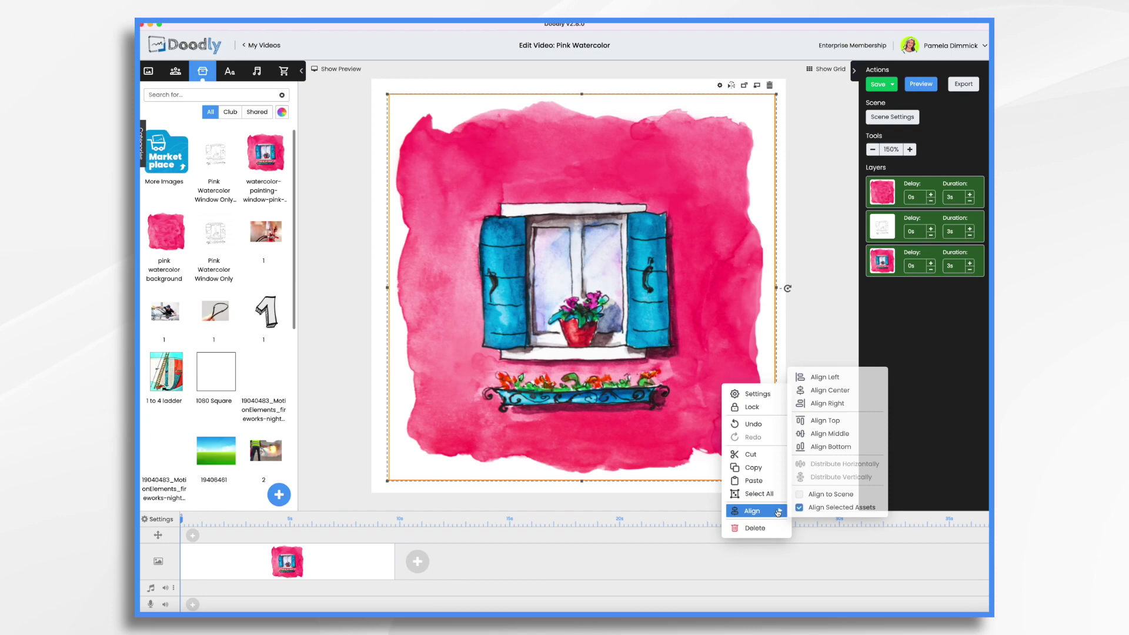
pyautogui.click(827, 391)
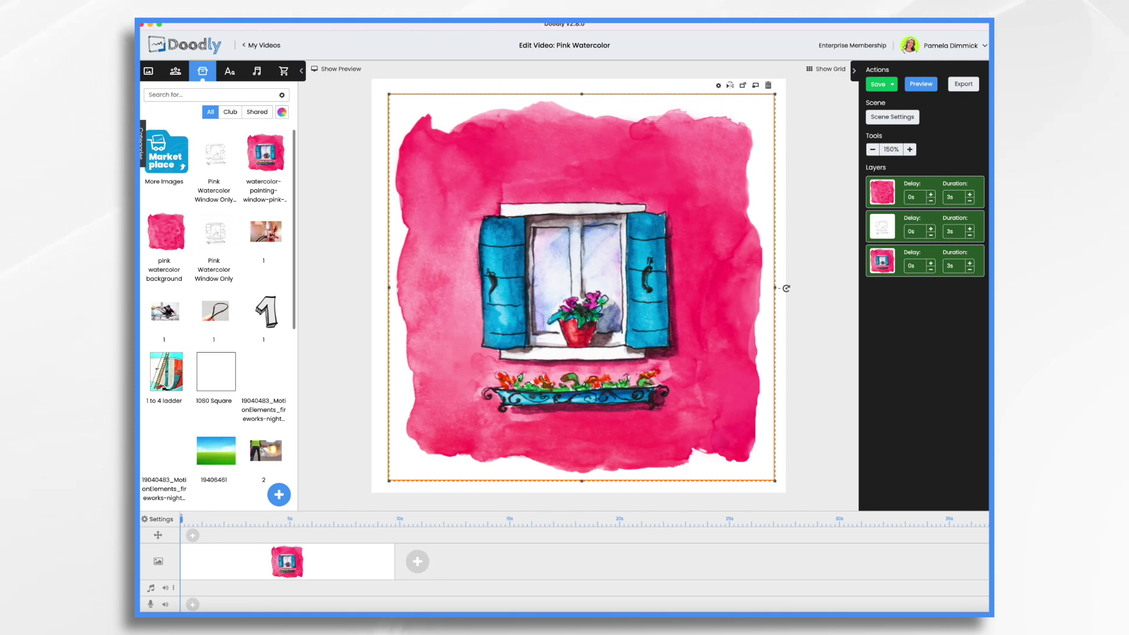
# - Preview the scene's drawing animation, then close the preview
pyautogui.click(922, 84)
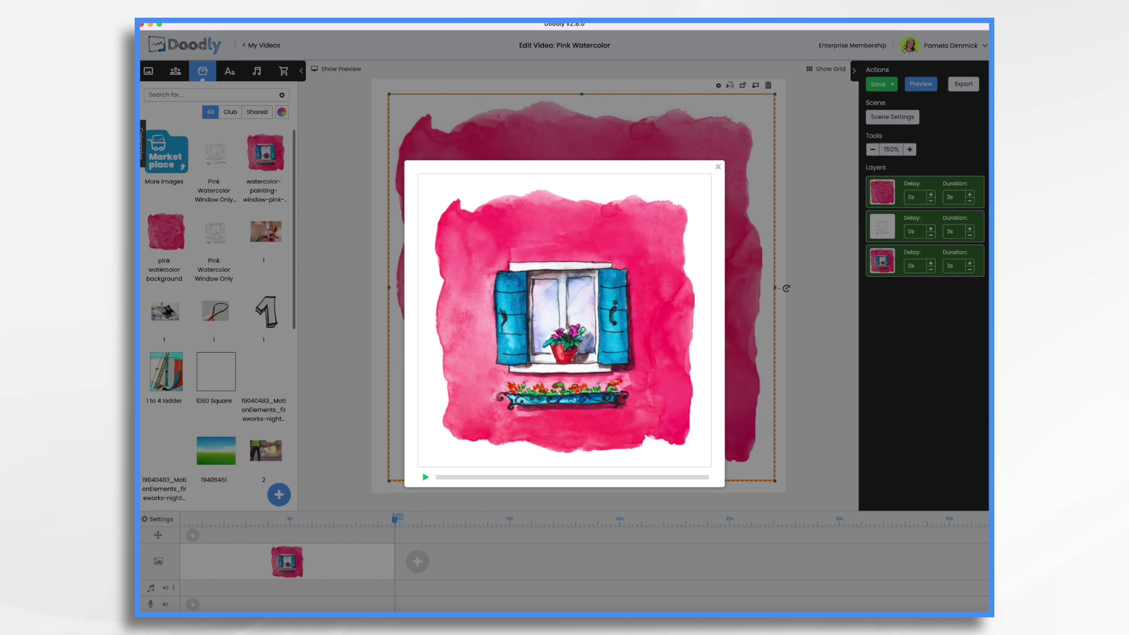
pyautogui.click(718, 168)
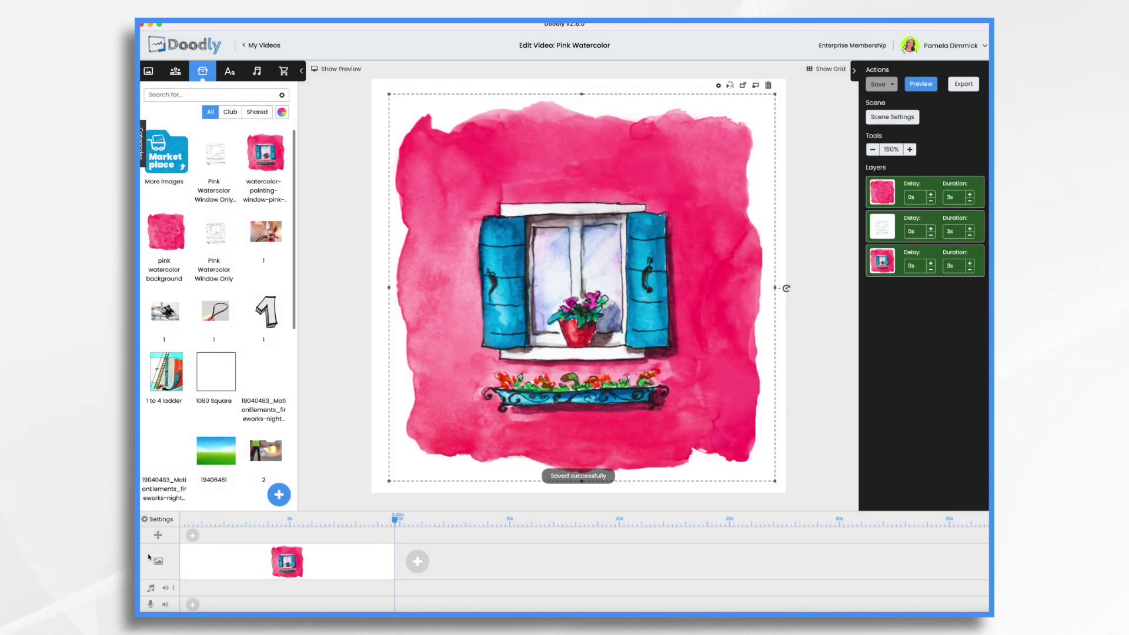
# - Set the video's erase mode to Off, choose the white-sleeved hand, and apply
pyautogui.click(162, 521)
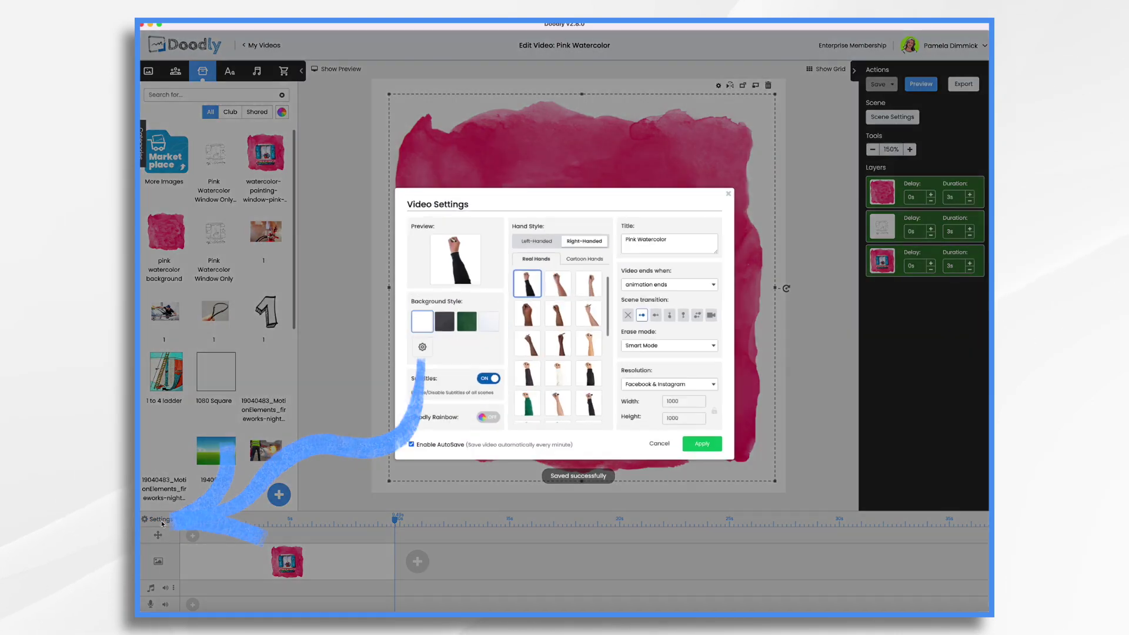
pyautogui.click(706, 348)
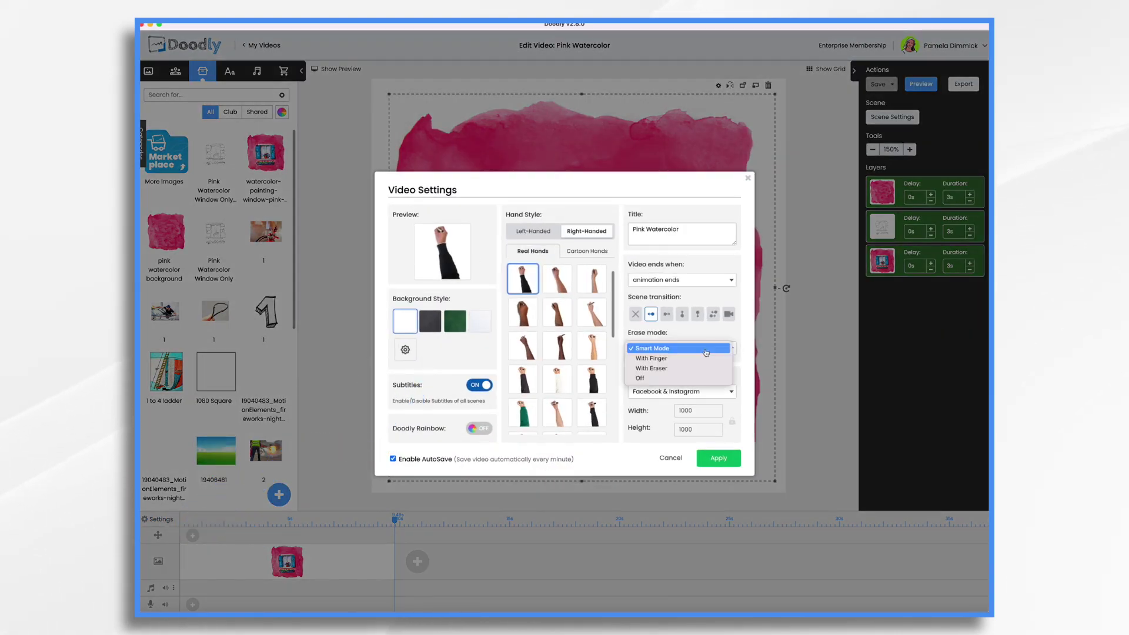
pyautogui.click(654, 380)
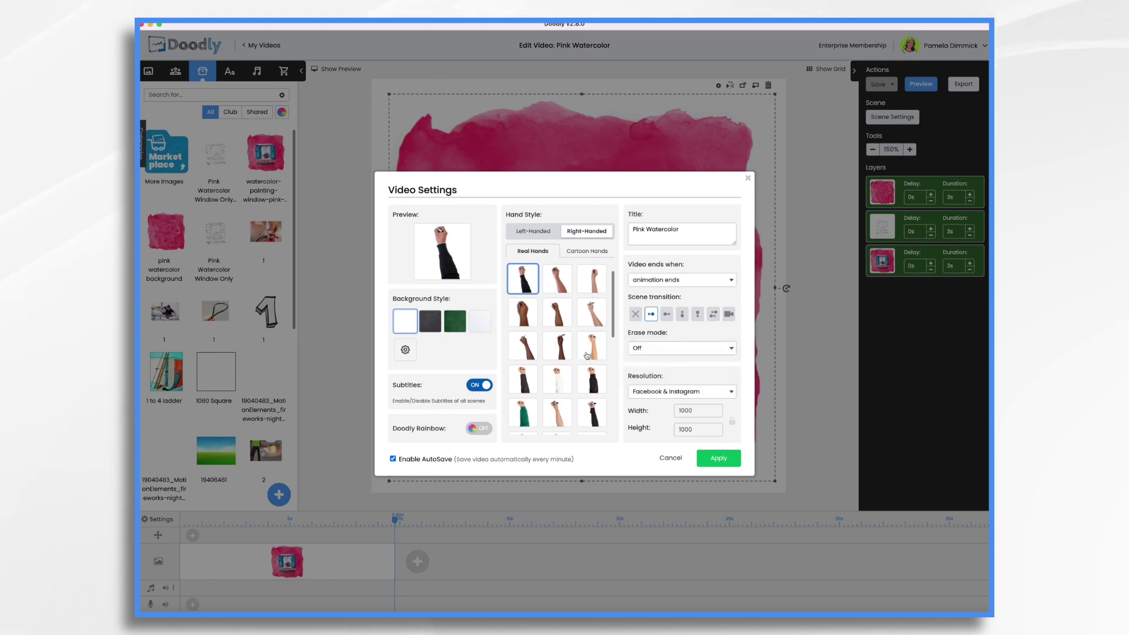
pyautogui.click(564, 381)
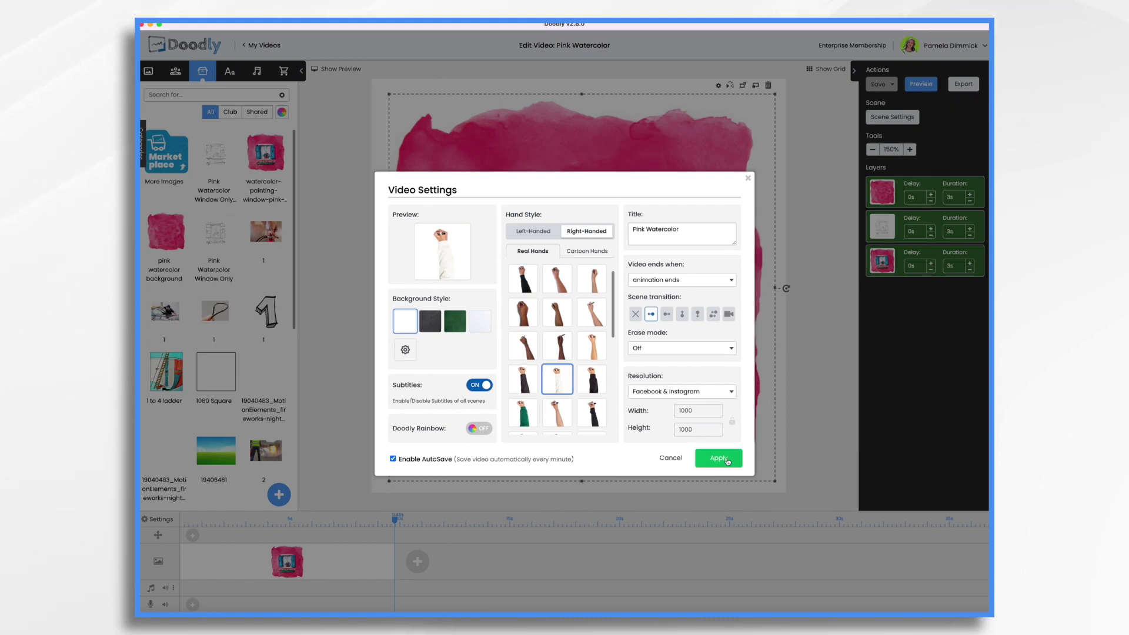
pyautogui.click(719, 458)
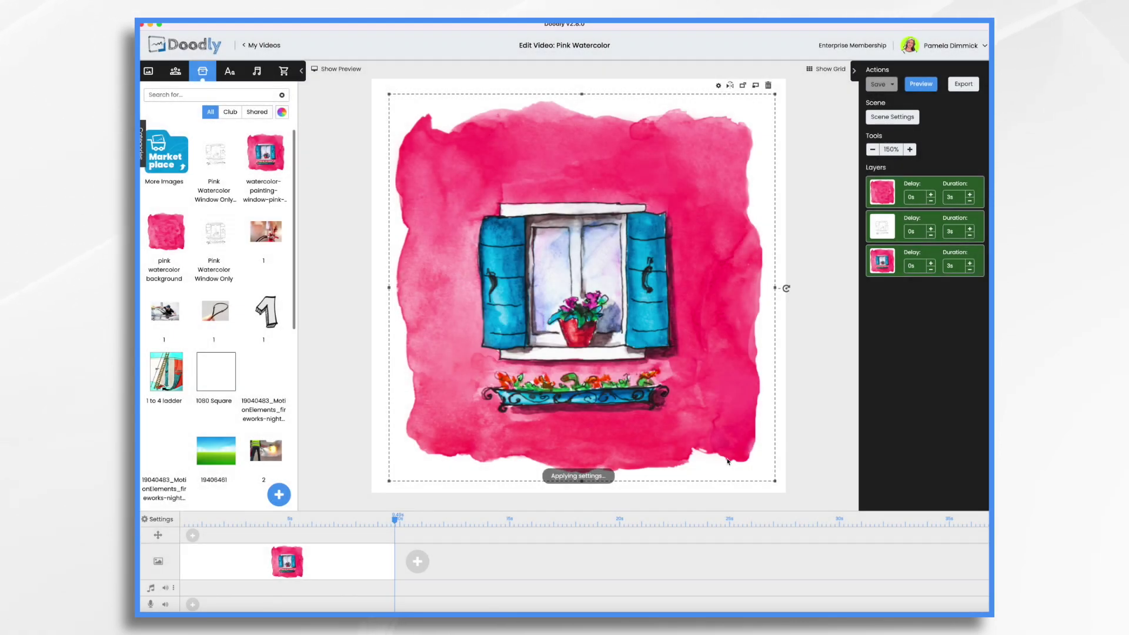
# - Set the pink wash layer's reveal mode to Fade and reduce its duration to 1s
pyautogui.click(881, 198)
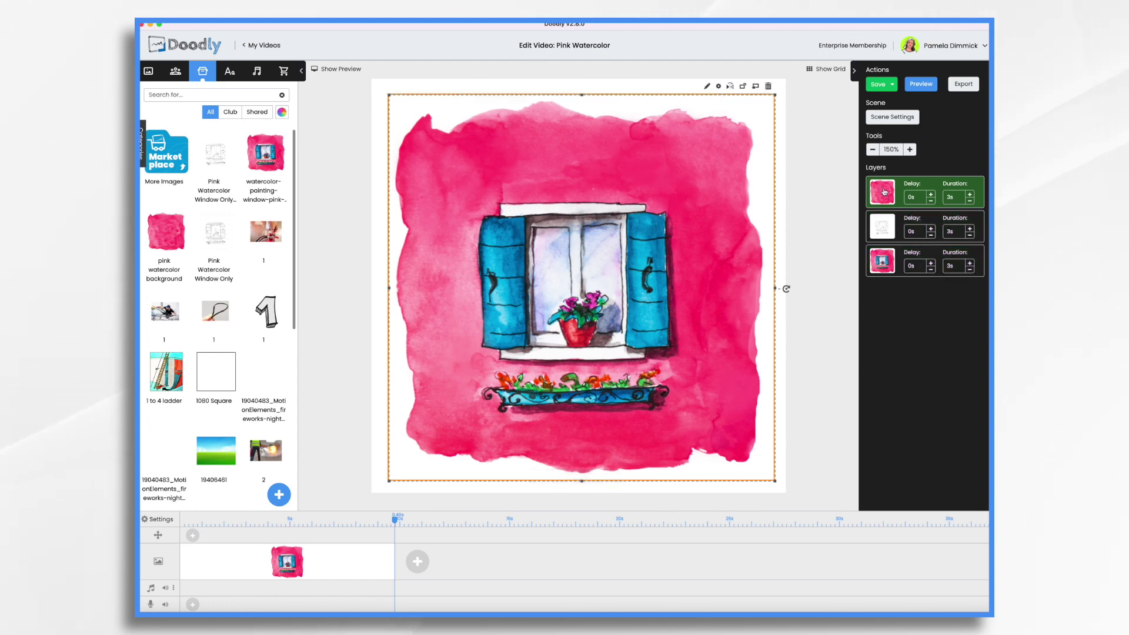
pyautogui.click(708, 87)
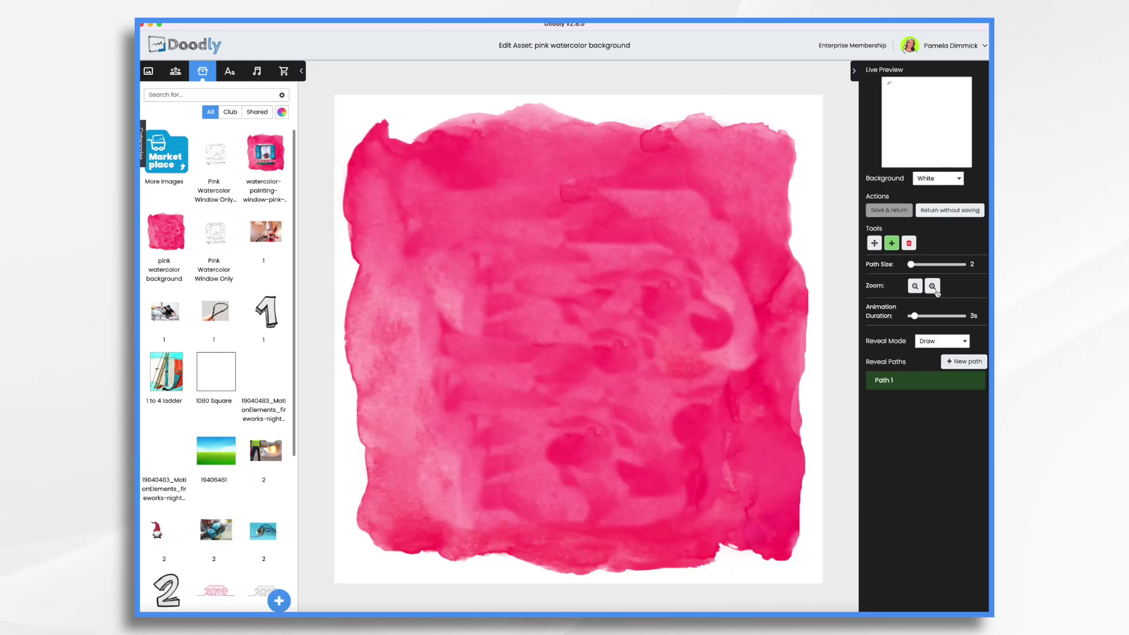
pyautogui.click(941, 346)
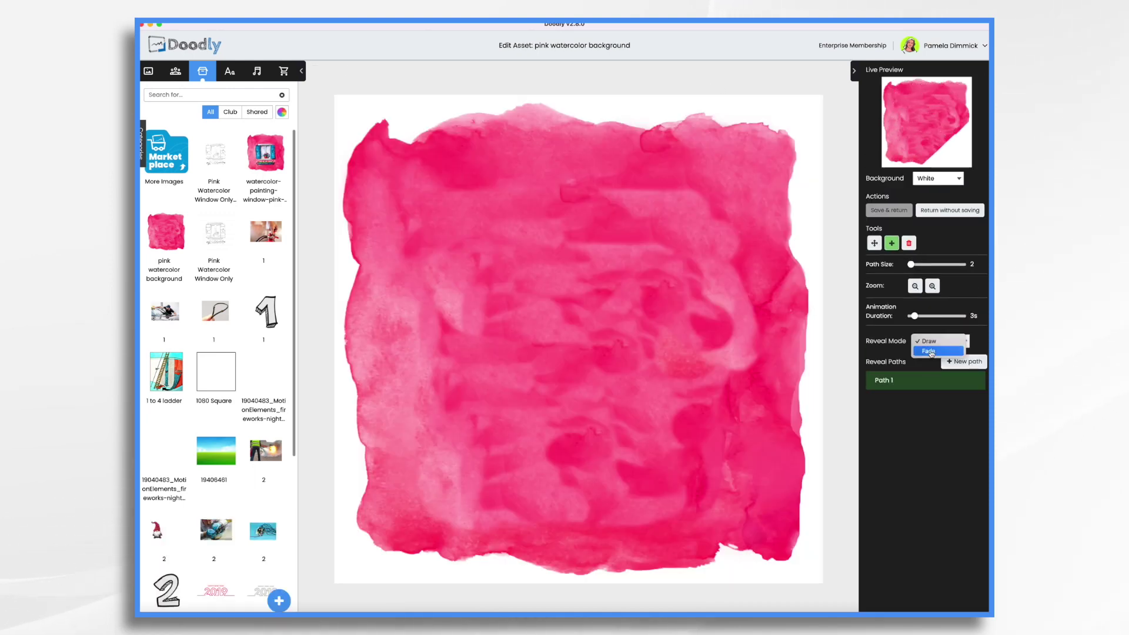
pyautogui.click(932, 353)
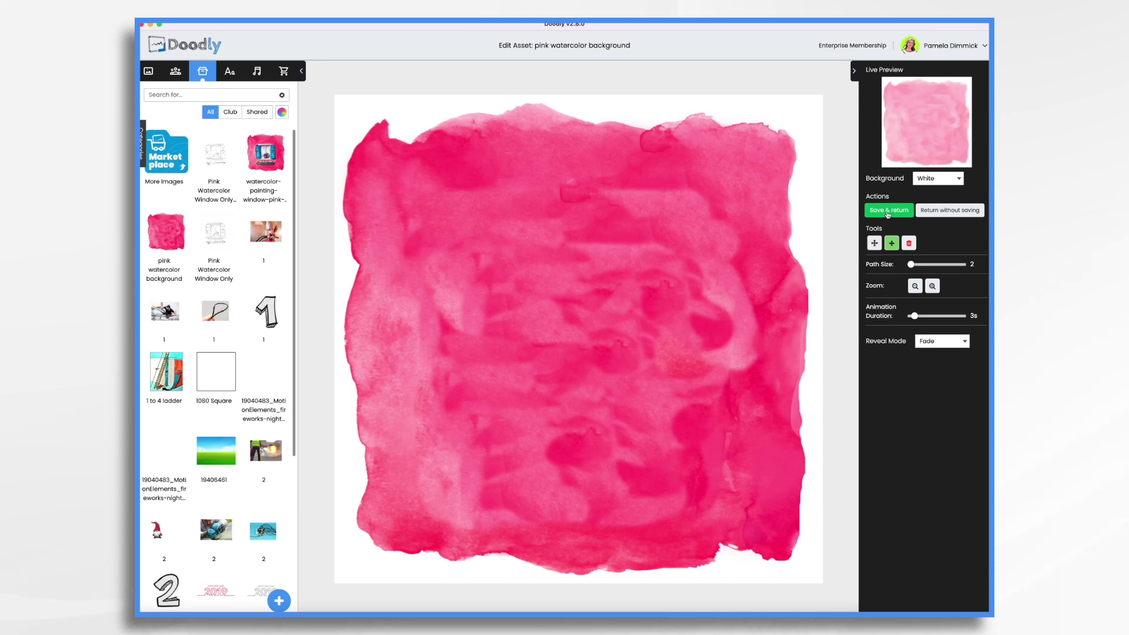
pyautogui.click(888, 210)
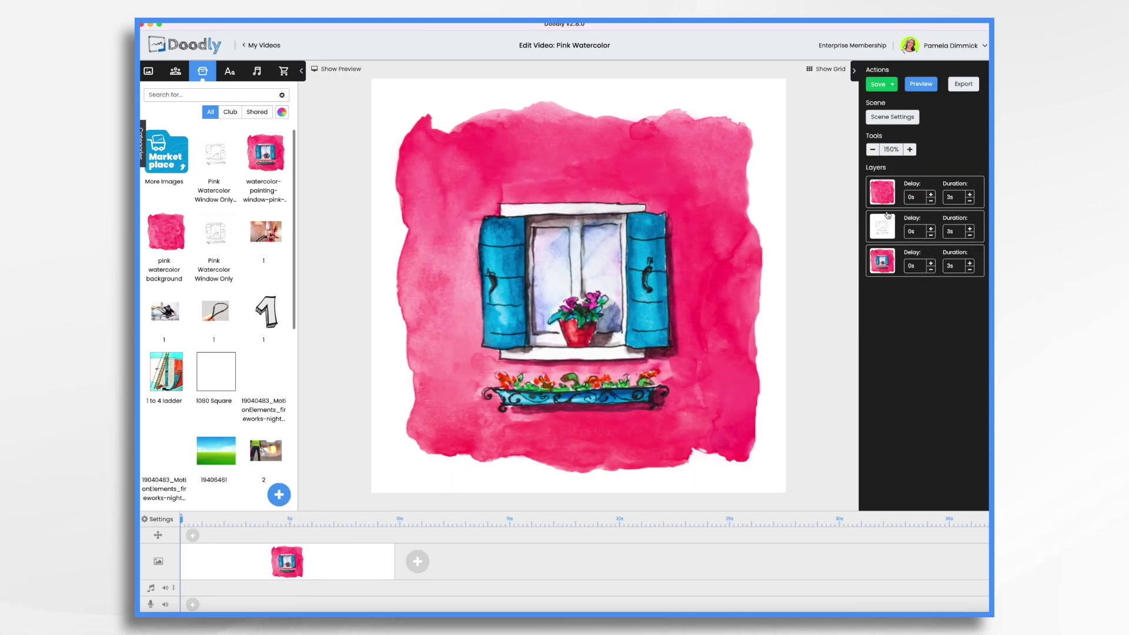
pyautogui.click(970, 201)
pyautogui.click(970, 201)
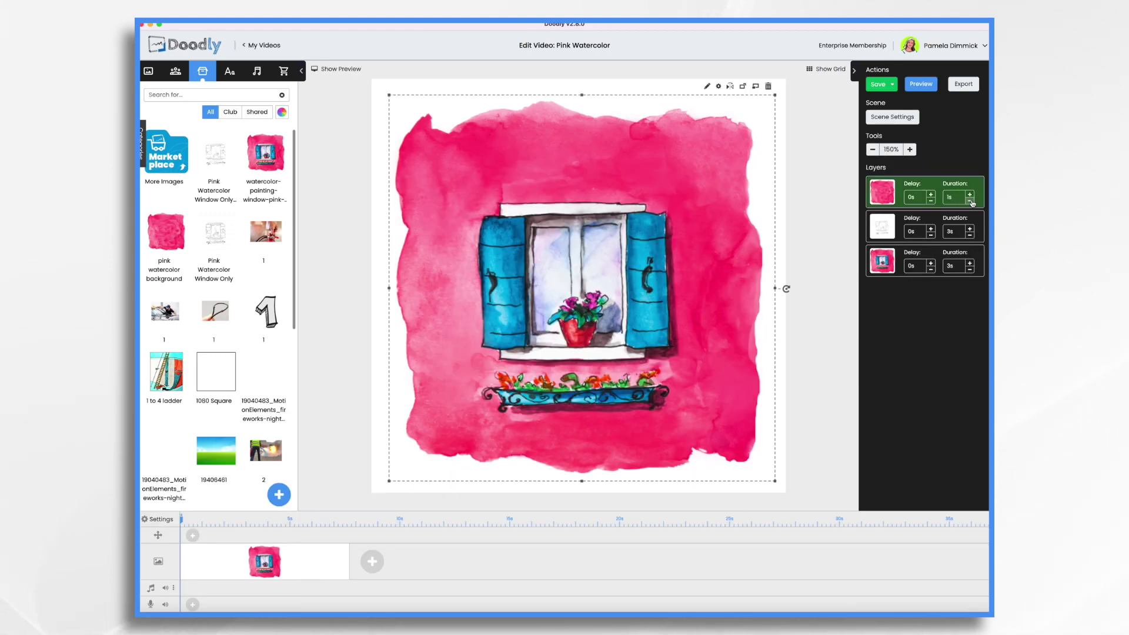
pyautogui.click(890, 227)
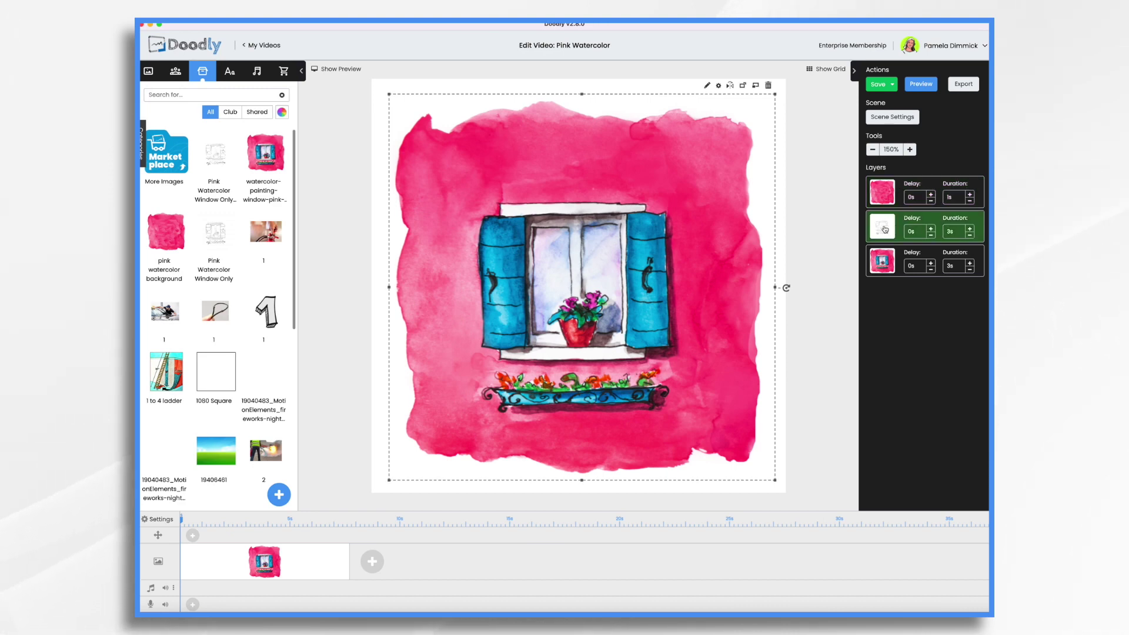
# - Trace a closed reveal path around the window outline with path size 17
pyautogui.click(709, 87)
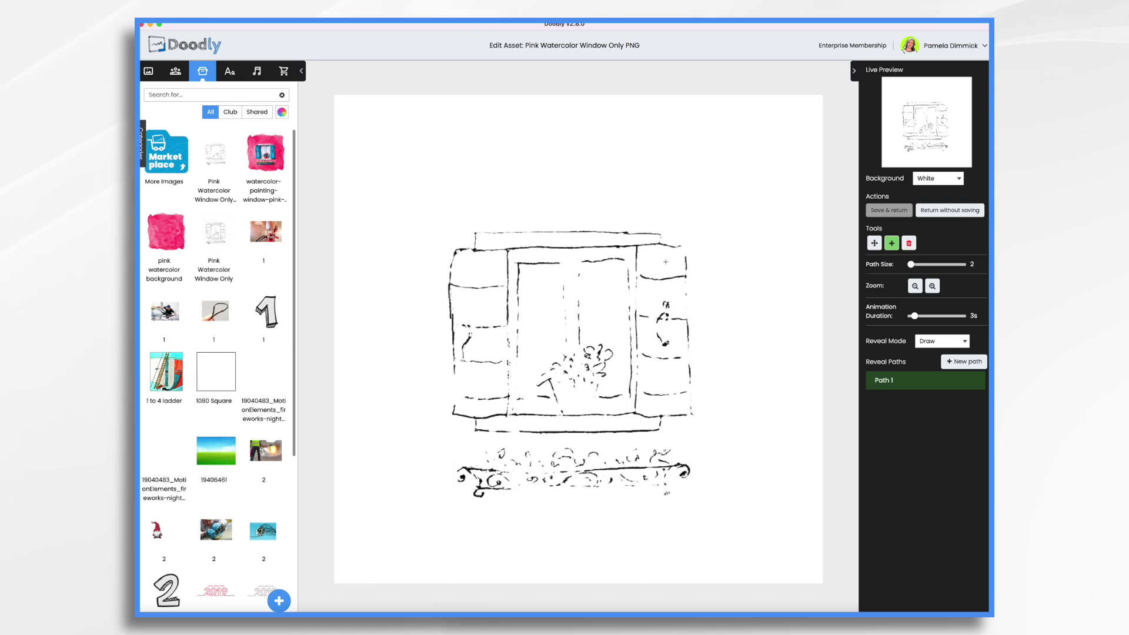
pyautogui.click(509, 250)
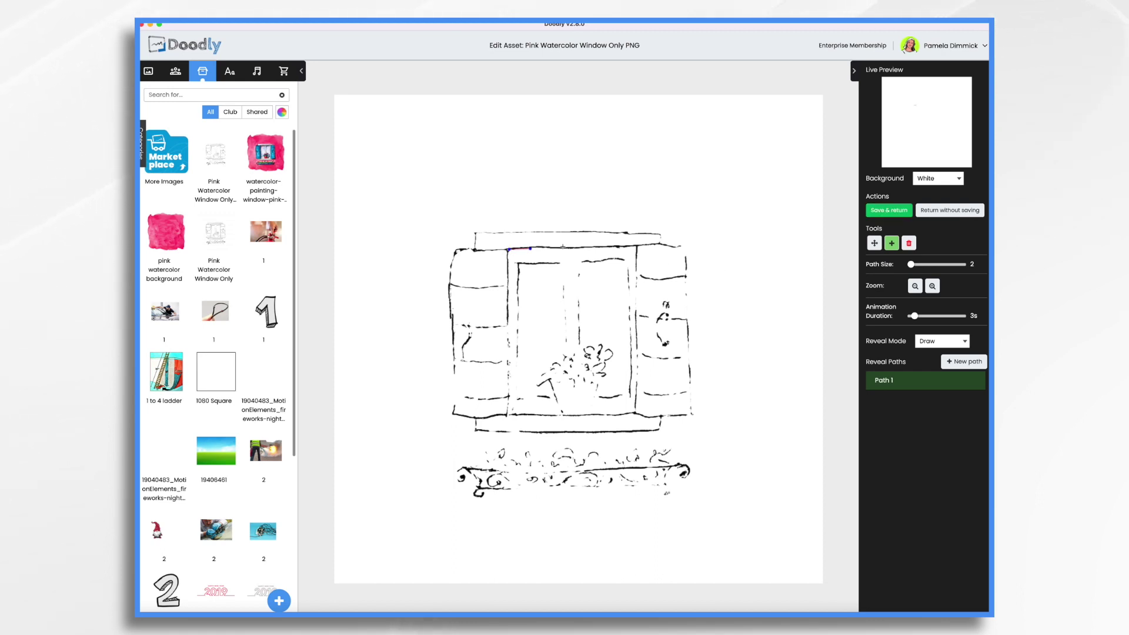
pyautogui.click(636, 247)
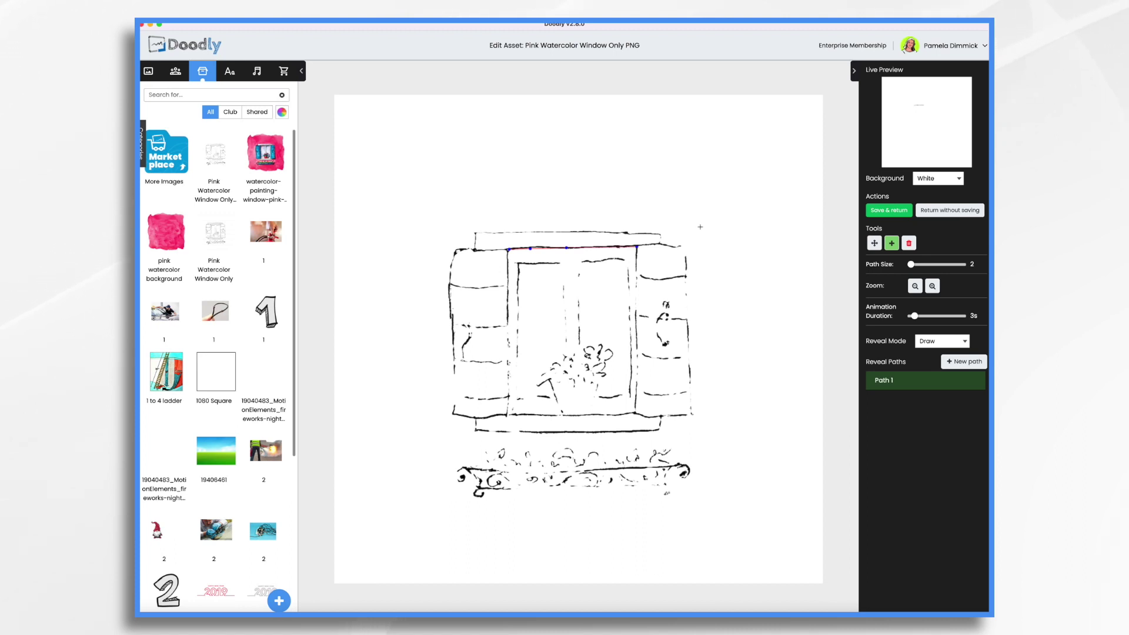
pyautogui.click(916, 265)
pyautogui.moveTo(915, 265); pyautogui.dragTo(913, 266)
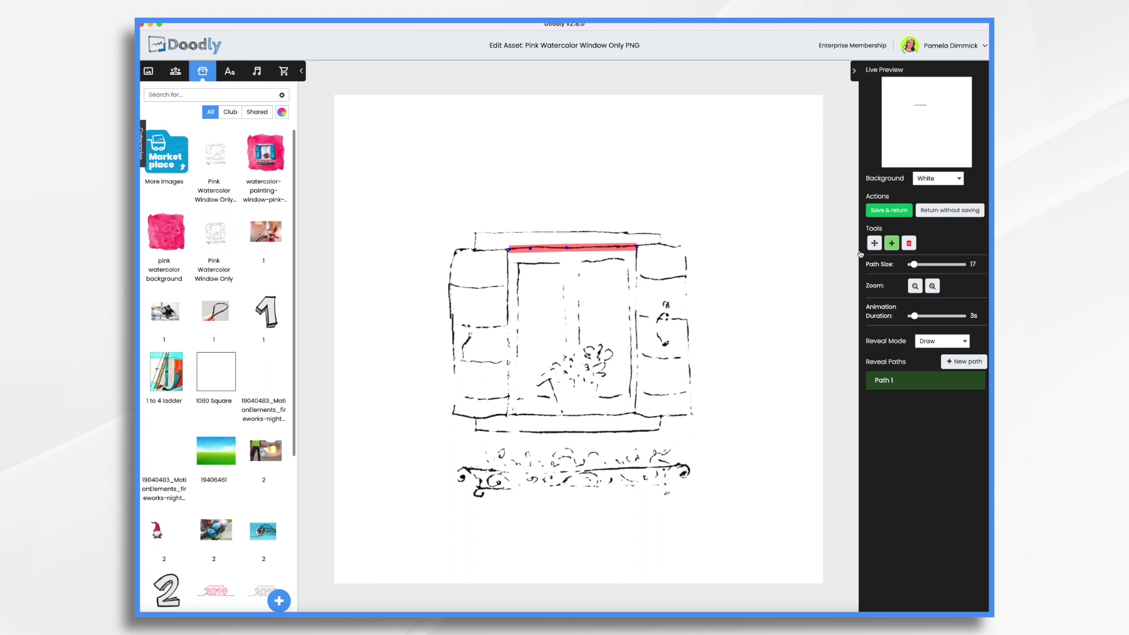
pyautogui.click(637, 286)
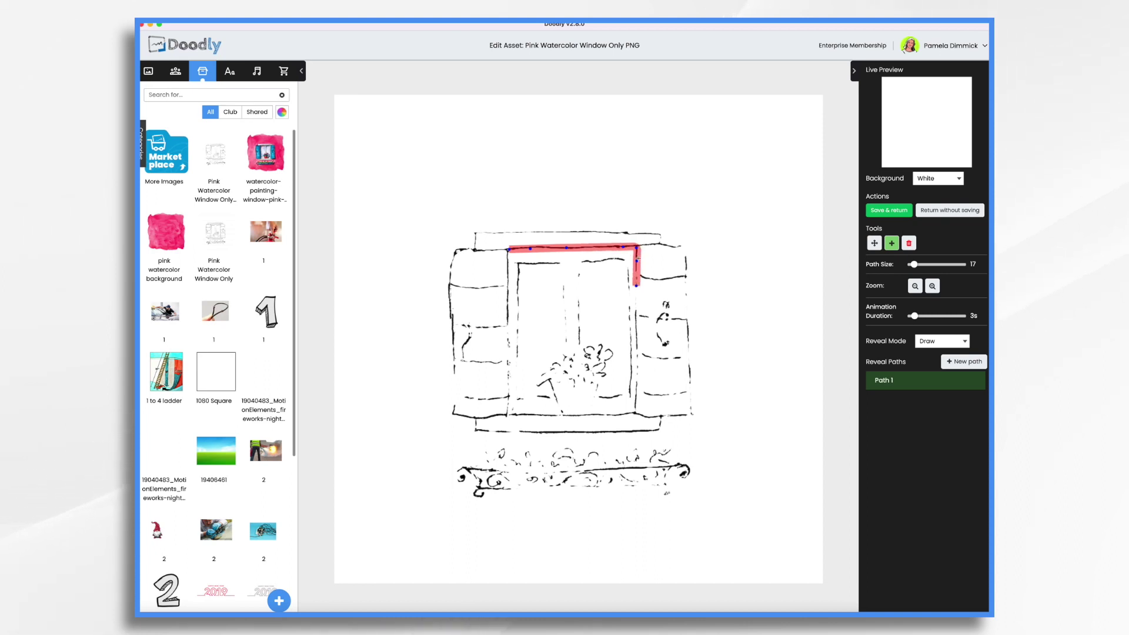
pyautogui.click(638, 331)
pyautogui.click(638, 391)
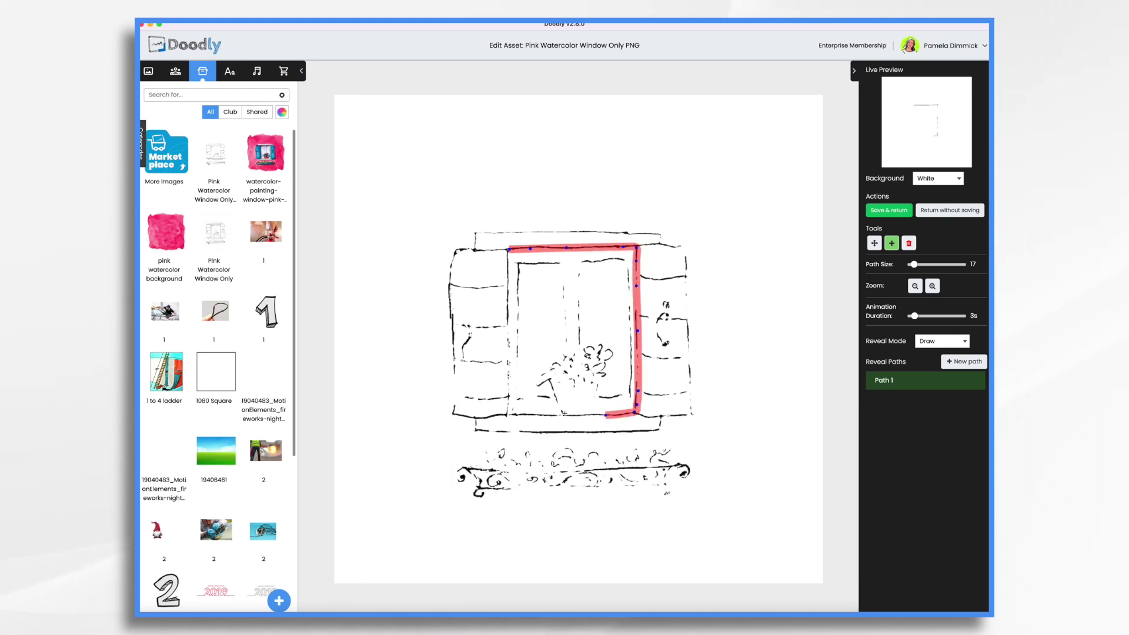
pyautogui.click(515, 415)
pyautogui.click(506, 414)
pyautogui.click(510, 382)
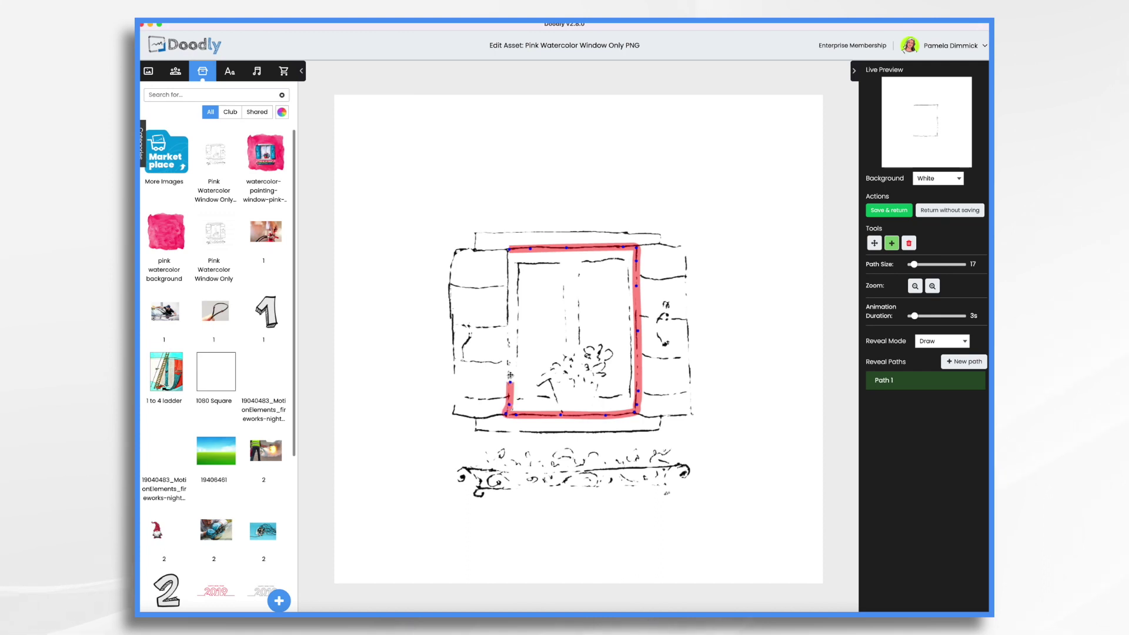
pyautogui.click(507, 251)
# - Add new reveal paths over the window frame, inner edges, right shutter and centre U-shape
pyautogui.click(964, 362)
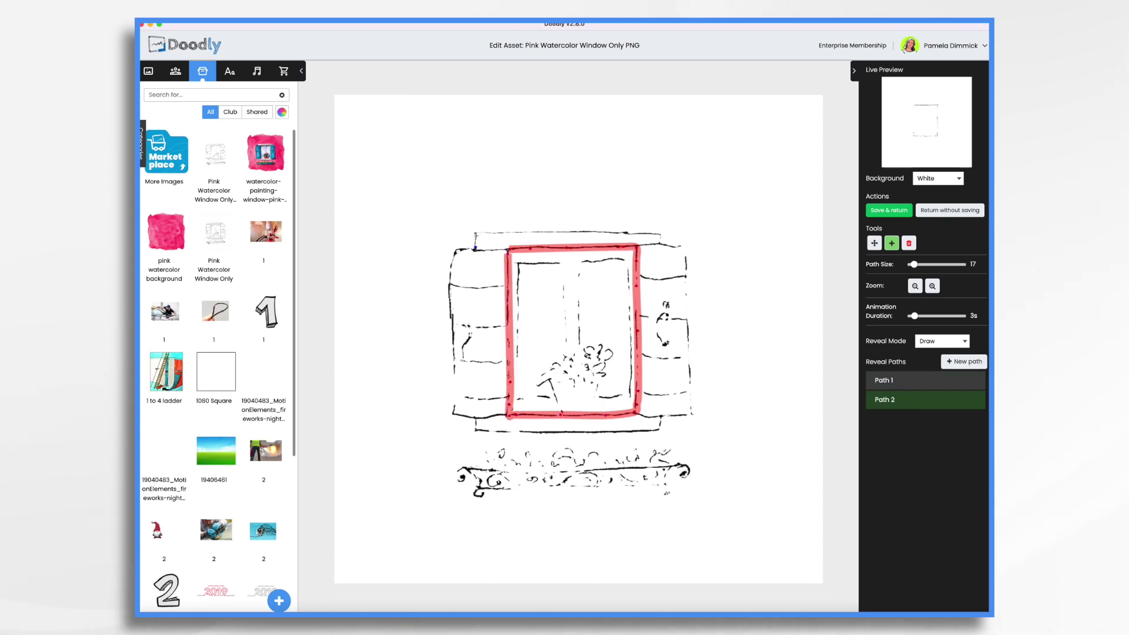
pyautogui.moveTo(475, 234)
pyautogui.mouseDown()
pyautogui.moveTo(661, 243)
pyautogui.moveTo(687, 351)
pyautogui.moveTo(663, 416)
pyautogui.moveTo(593, 432)
pyautogui.moveTo(477, 430)
pyautogui.moveTo(507, 415)
pyautogui.moveTo(454, 405)
pyautogui.moveTo(454, 253)
pyautogui.mouseUp()
pyautogui.click(964, 362)
pyautogui.moveTo(454, 253); pyautogui.dragTo(509, 254)
pyautogui.click(964, 362)
pyautogui.moveTo(454, 288)
pyautogui.mouseDown()
pyautogui.moveTo(505, 287)
pyautogui.moveTo(562, 264)
pyautogui.moveTo(517, 400)
pyautogui.mouseUp()
pyautogui.click(964, 361)
pyautogui.click(964, 362)
pyautogui.click(964, 361)
pyautogui.click(964, 362)
pyautogui.moveTo(588, 262); pyautogui.dragTo(624, 400)
pyautogui.moveTo(641, 277)
pyautogui.mouseDown()
pyautogui.moveTo(631, 397)
pyautogui.moveTo(679, 275)
pyautogui.moveTo(658, 317)
pyautogui.moveTo(686, 318)
pyautogui.moveTo(685, 353)
pyautogui.mouseUp()
pyautogui.moveTo(642, 393); pyautogui.dragTo(687, 391)
pyautogui.moveTo(565, 277)
pyautogui.mouseDown()
pyautogui.moveTo(574, 347)
pyautogui.moveTo(581, 276)
pyautogui.mouseUp()
# - Trace the plant stems, plant and flower box with wide paths, then save the paths
pyautogui.moveTo(561, 412)
pyautogui.mouseDown()
pyautogui.moveTo(565, 357)
pyautogui.moveTo(594, 382)
pyautogui.moveTo(614, 353)
pyautogui.moveTo(592, 379)
pyautogui.mouseUp()
pyautogui.moveTo(479, 499)
pyautogui.mouseDown()
pyautogui.moveTo(469, 471)
pyautogui.moveTo(685, 471)
pyautogui.mouseUp()
pyautogui.moveTo(914, 265); pyautogui.dragTo(921, 264)
pyautogui.moveTo(670, 506)
pyautogui.mouseDown()
pyautogui.moveTo(644, 459)
pyautogui.moveTo(484, 451)
pyautogui.mouseUp()
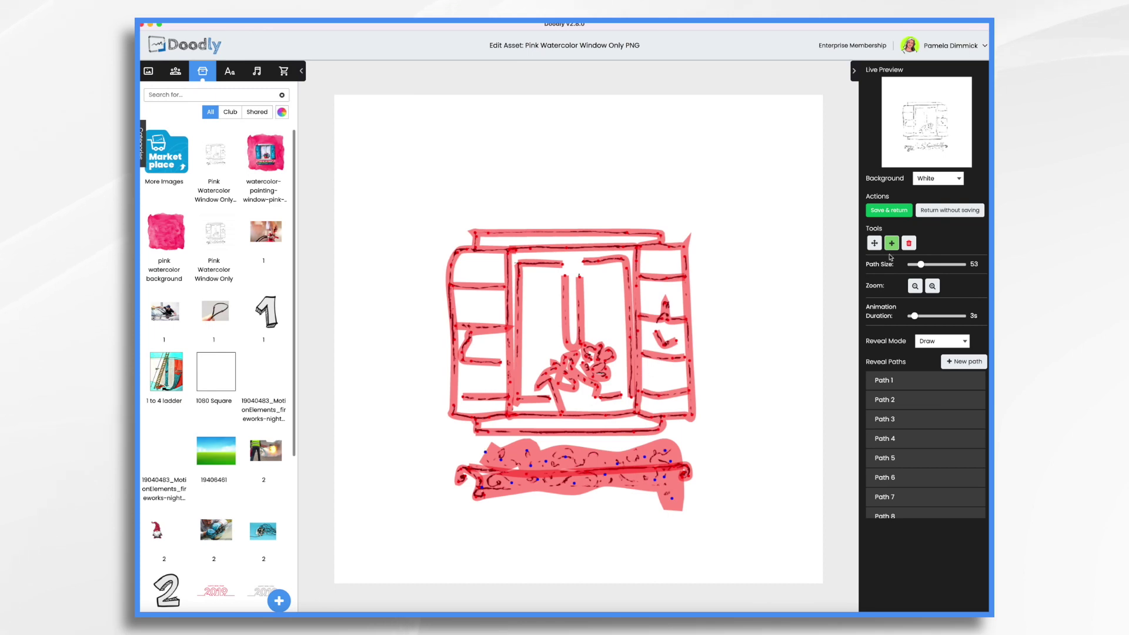
pyautogui.click(901, 211)
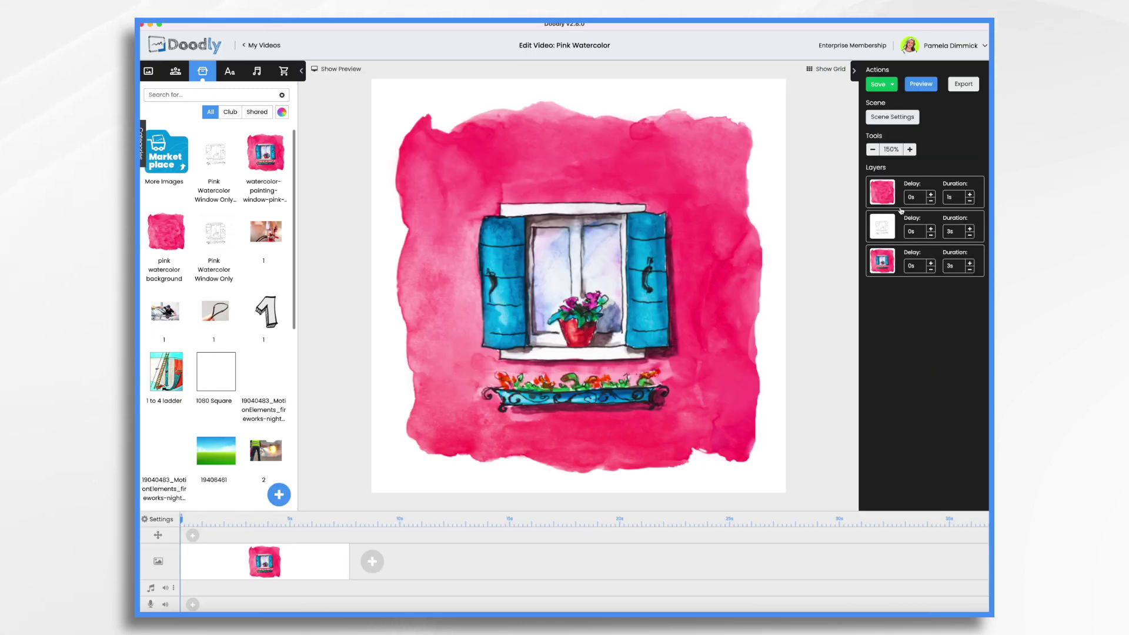
# - Set the painted window layer's reveal mode to Fade and save
pyautogui.click(888, 270)
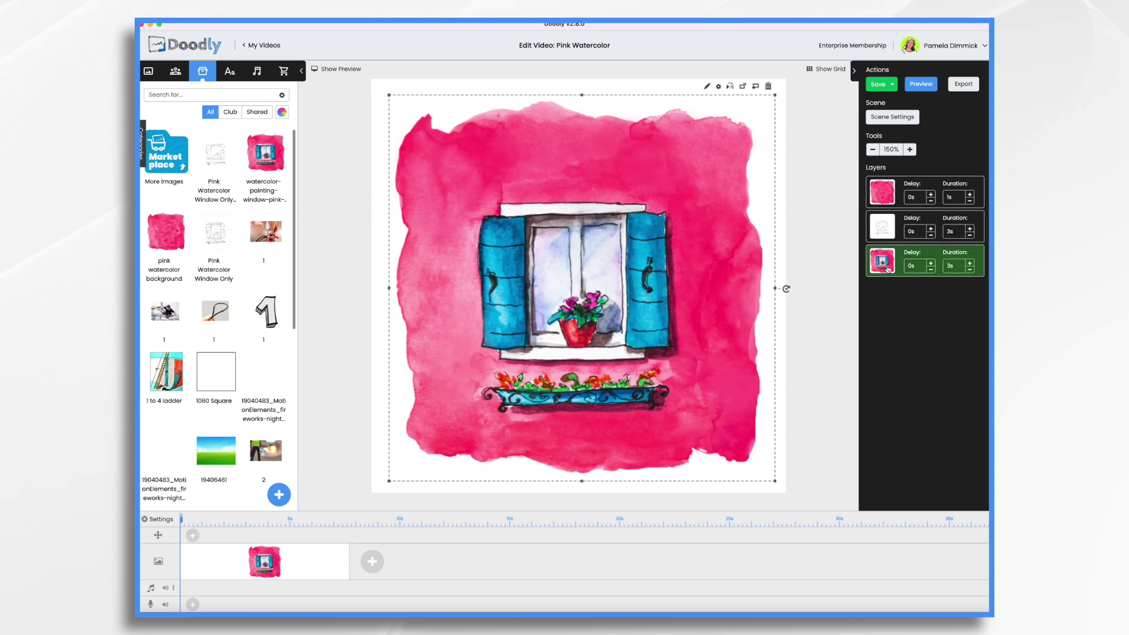
pyautogui.click(708, 89)
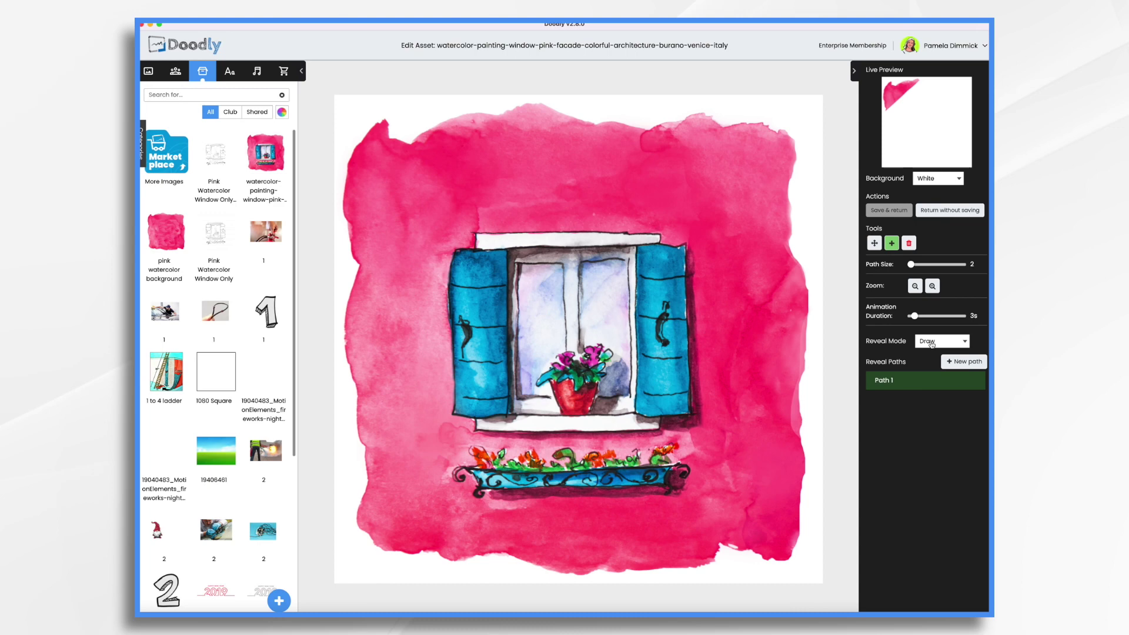
pyautogui.click(932, 346)
pyautogui.click(929, 351)
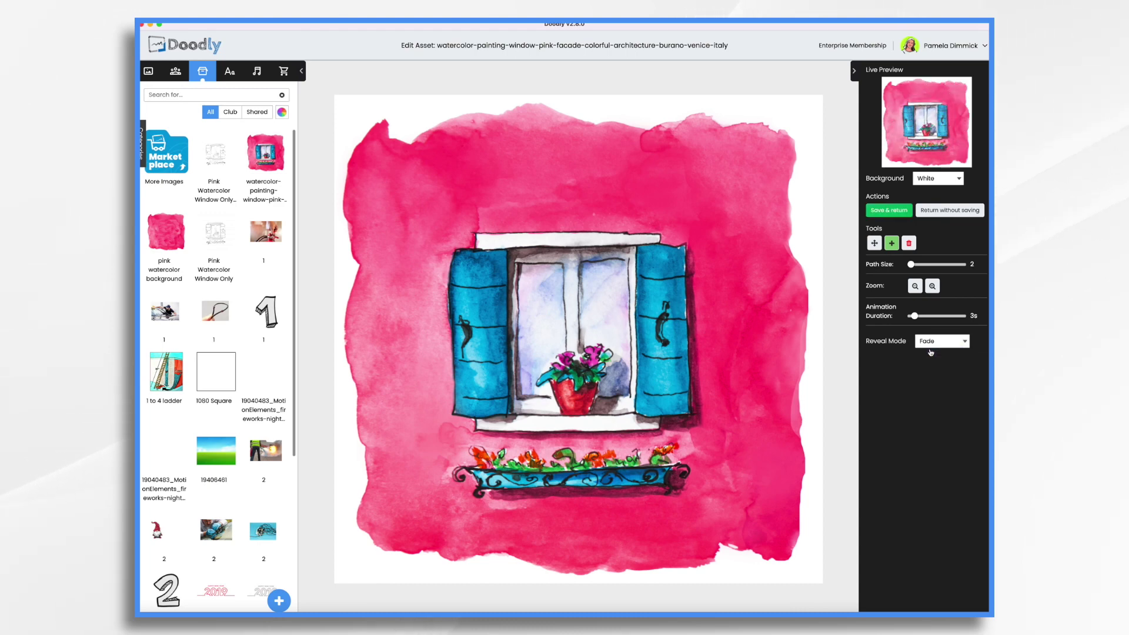
pyautogui.click(889, 211)
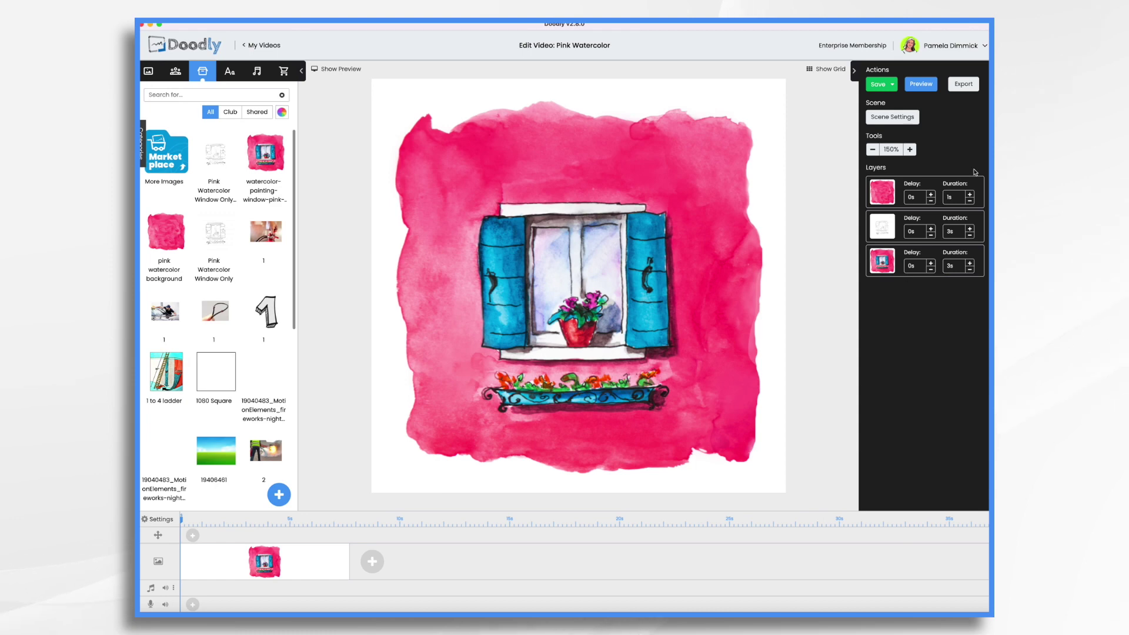
# - Apply the scene settings, extend the window sketch layer's duration to 5s, and preview
pyautogui.click(894, 120)
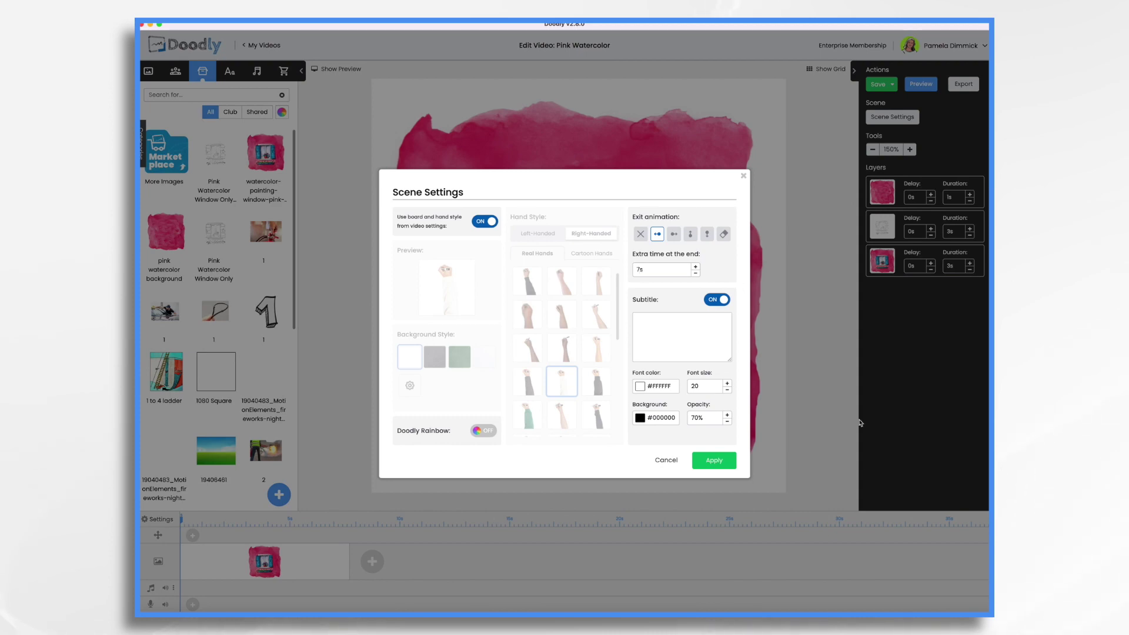
pyautogui.click(712, 462)
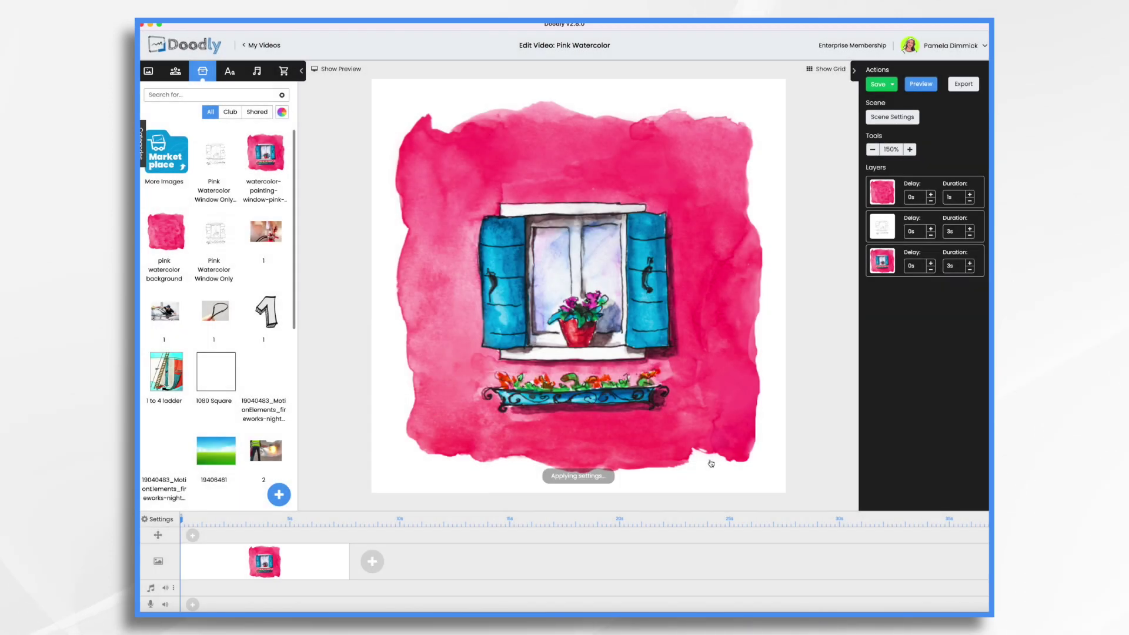
pyautogui.click(970, 229)
pyautogui.click(970, 228)
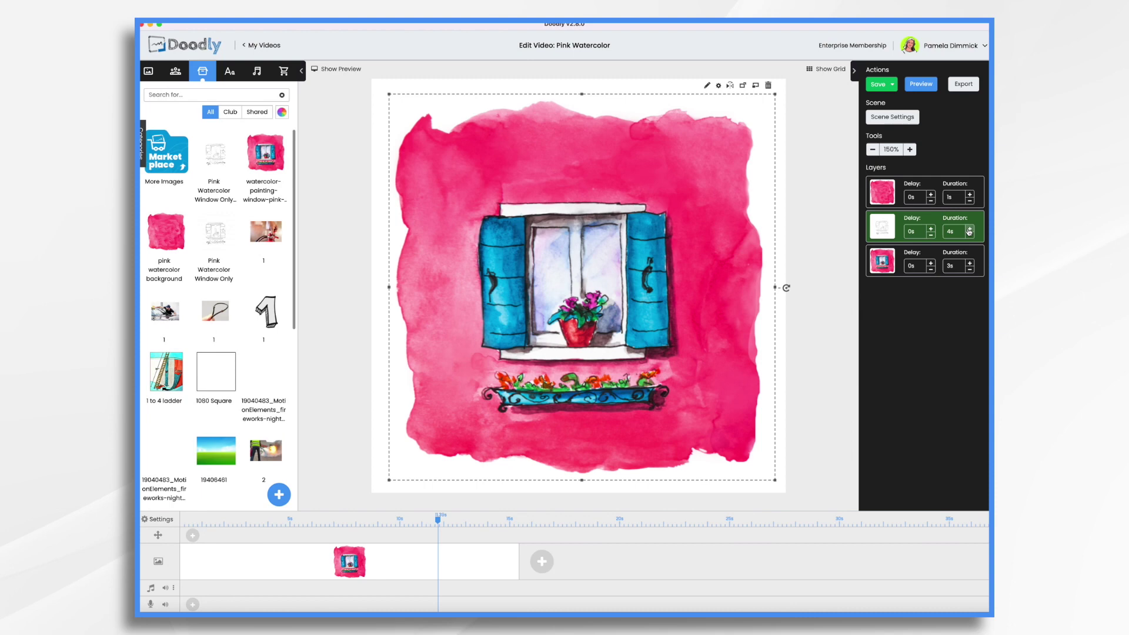
pyautogui.click(970, 229)
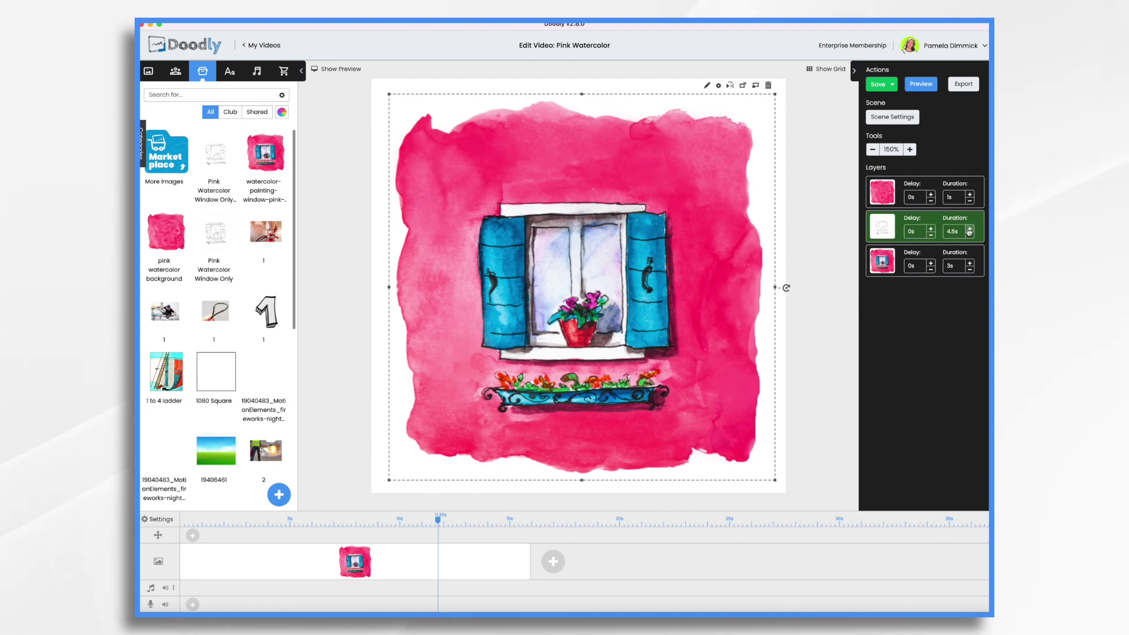
pyautogui.click(970, 228)
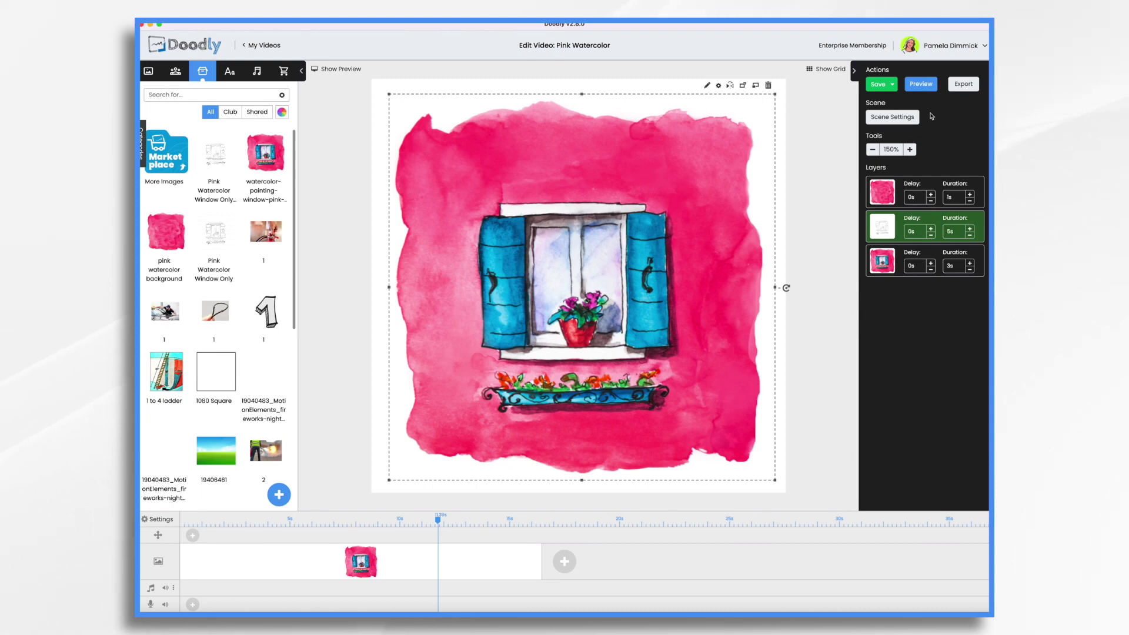
pyautogui.click(922, 86)
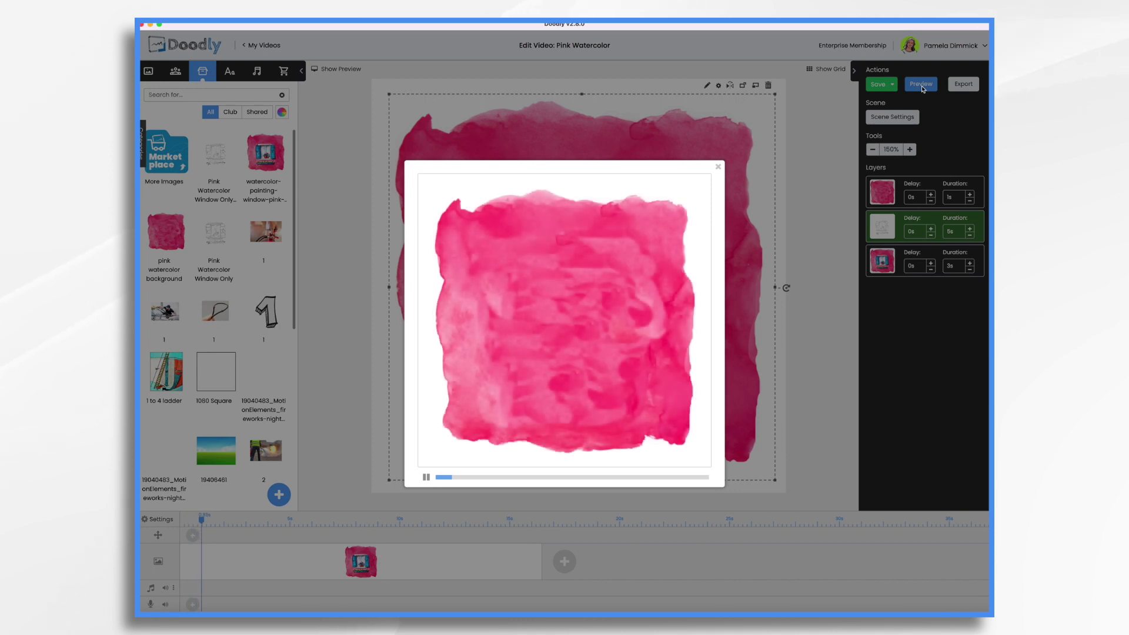